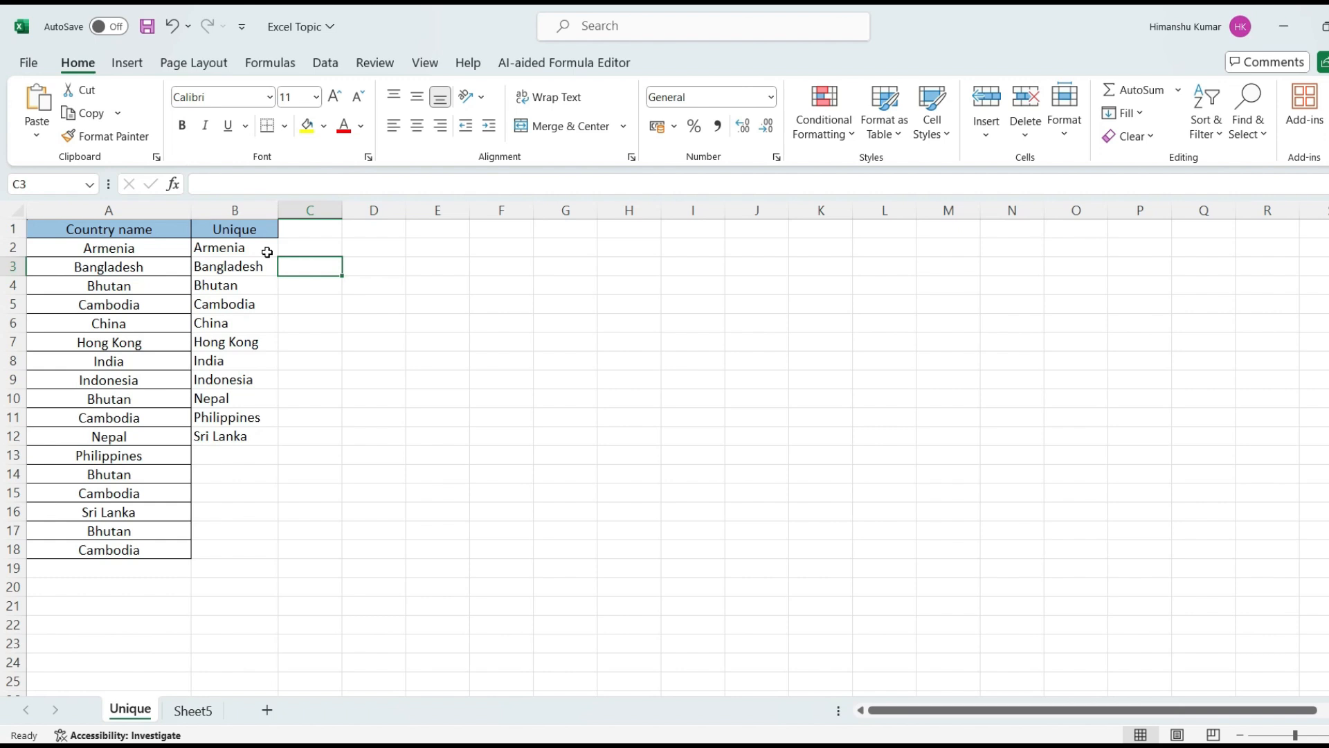
Start an INDEX formula in cell B2 with the country names in A2:A18 as its array
key("Up")
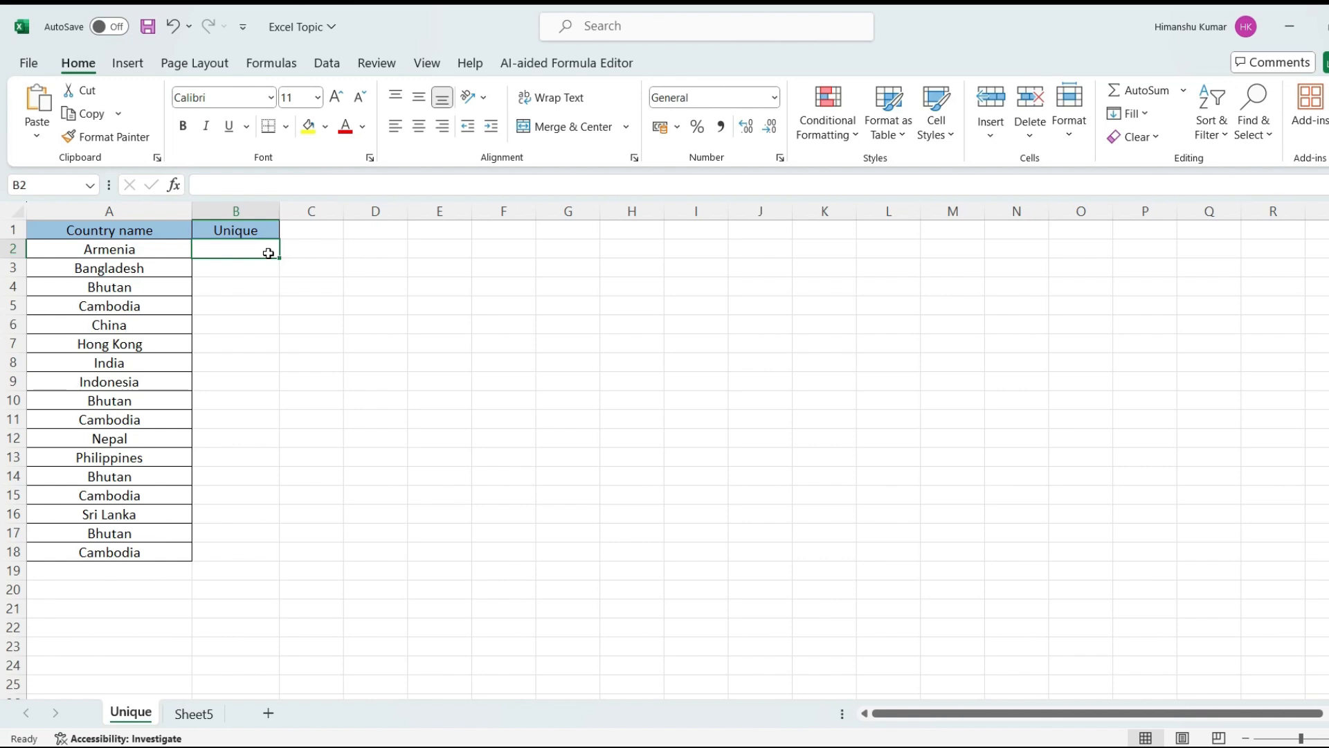
type("=in")
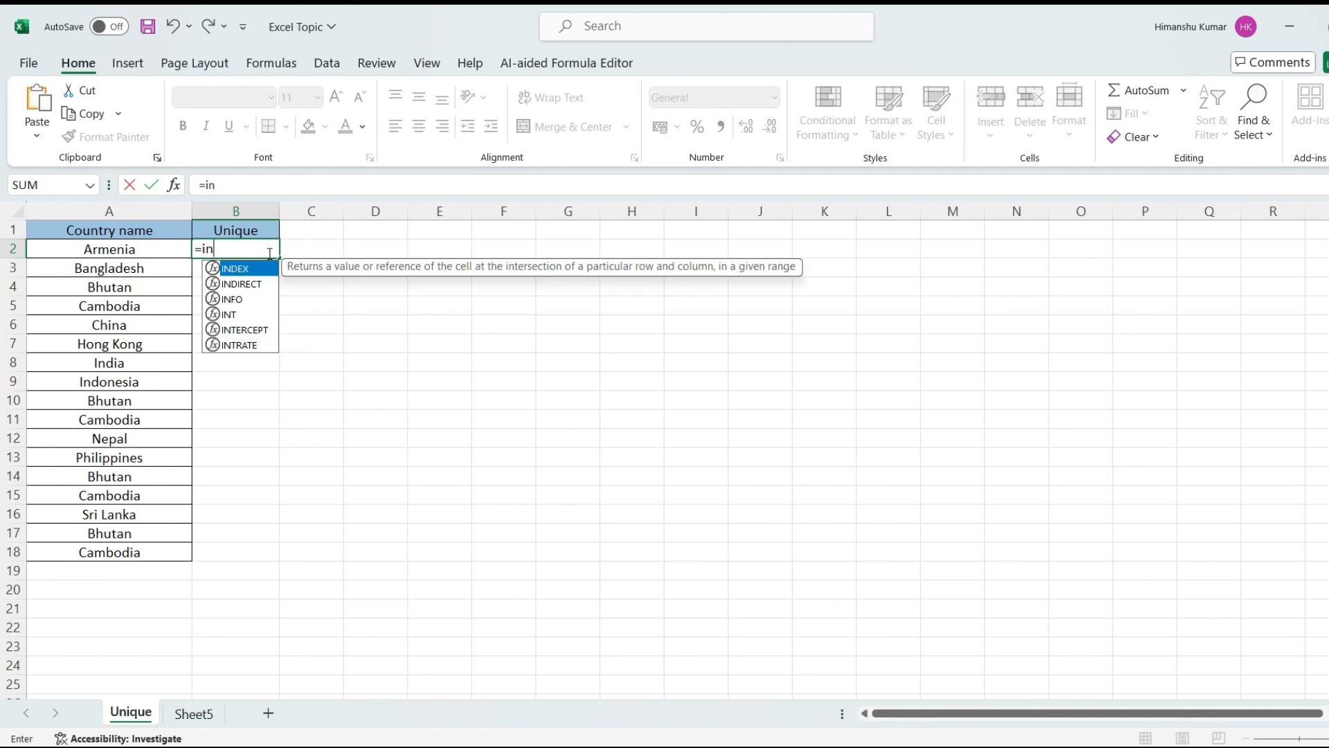
type("de")
key("Tab")
key("Left")
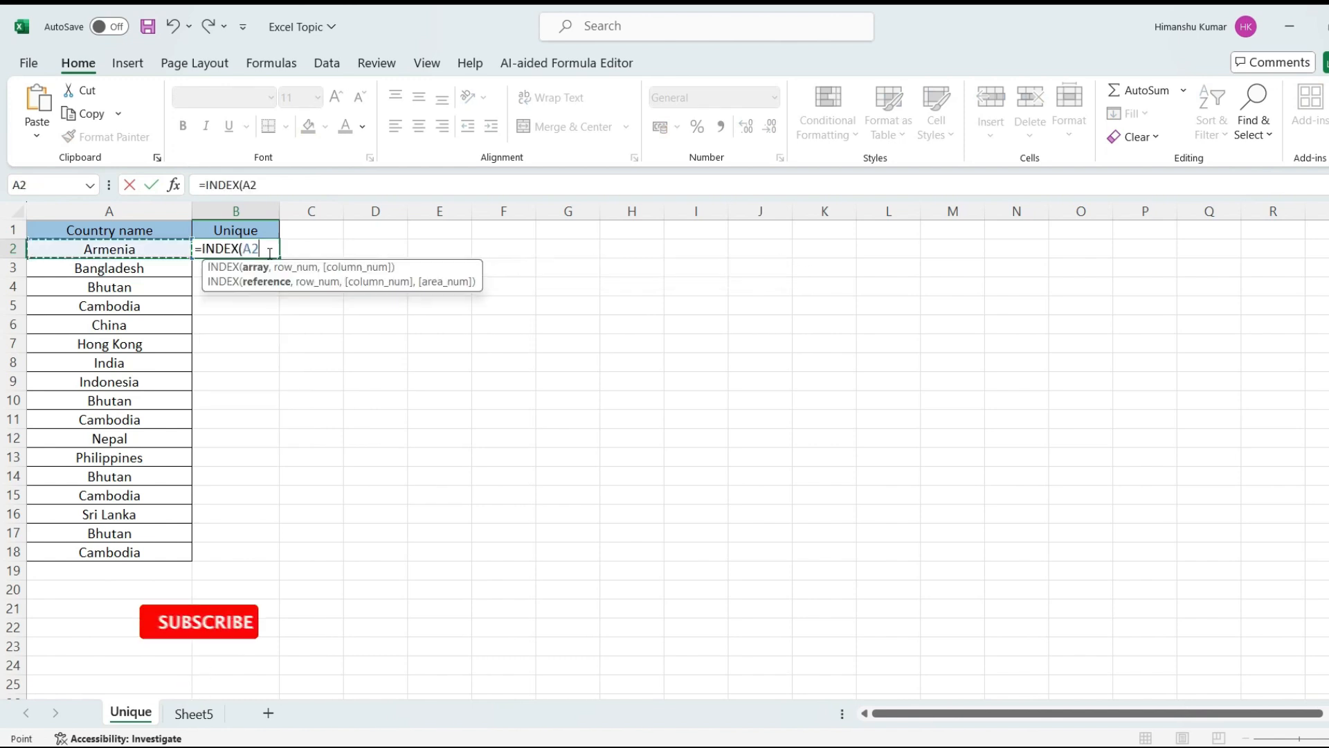
key("ctrl+shift+Down")
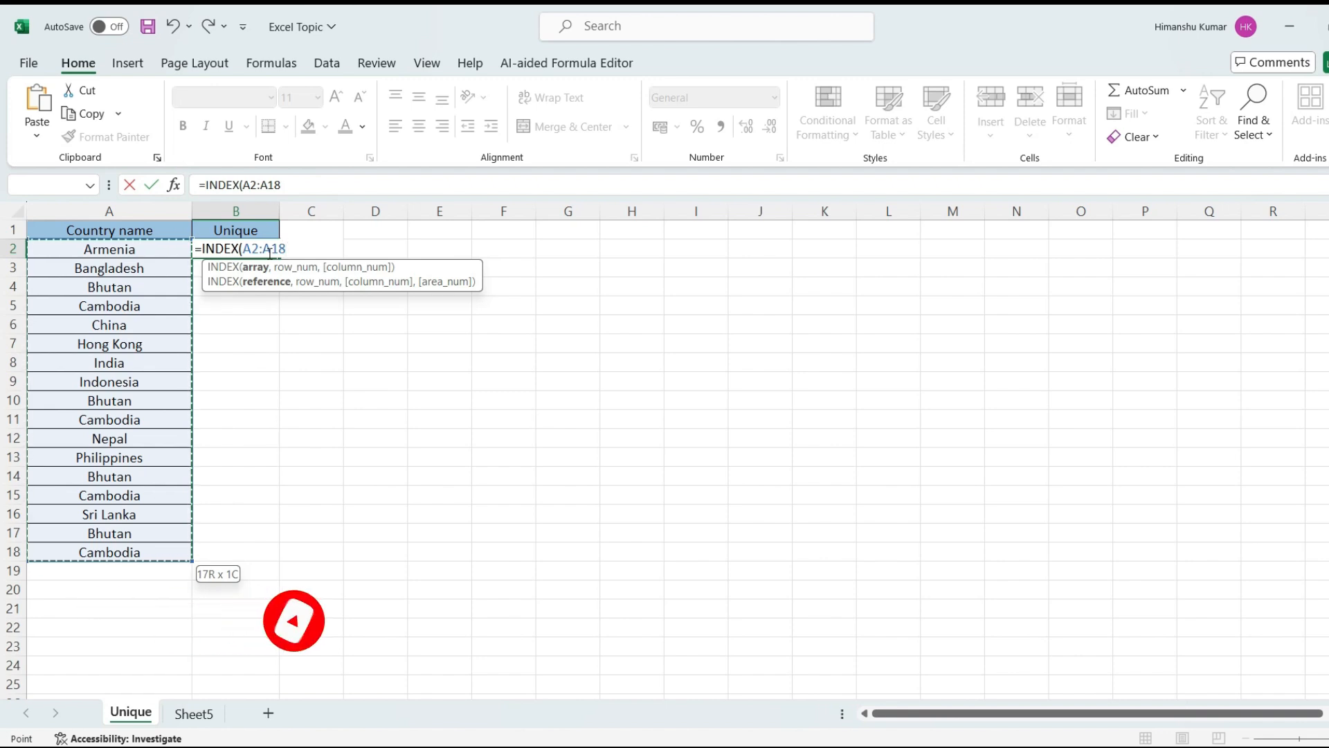
Make the INDEX array absolute as $A$2:$A$18 and continue to the row number argument
left_click(245, 185)
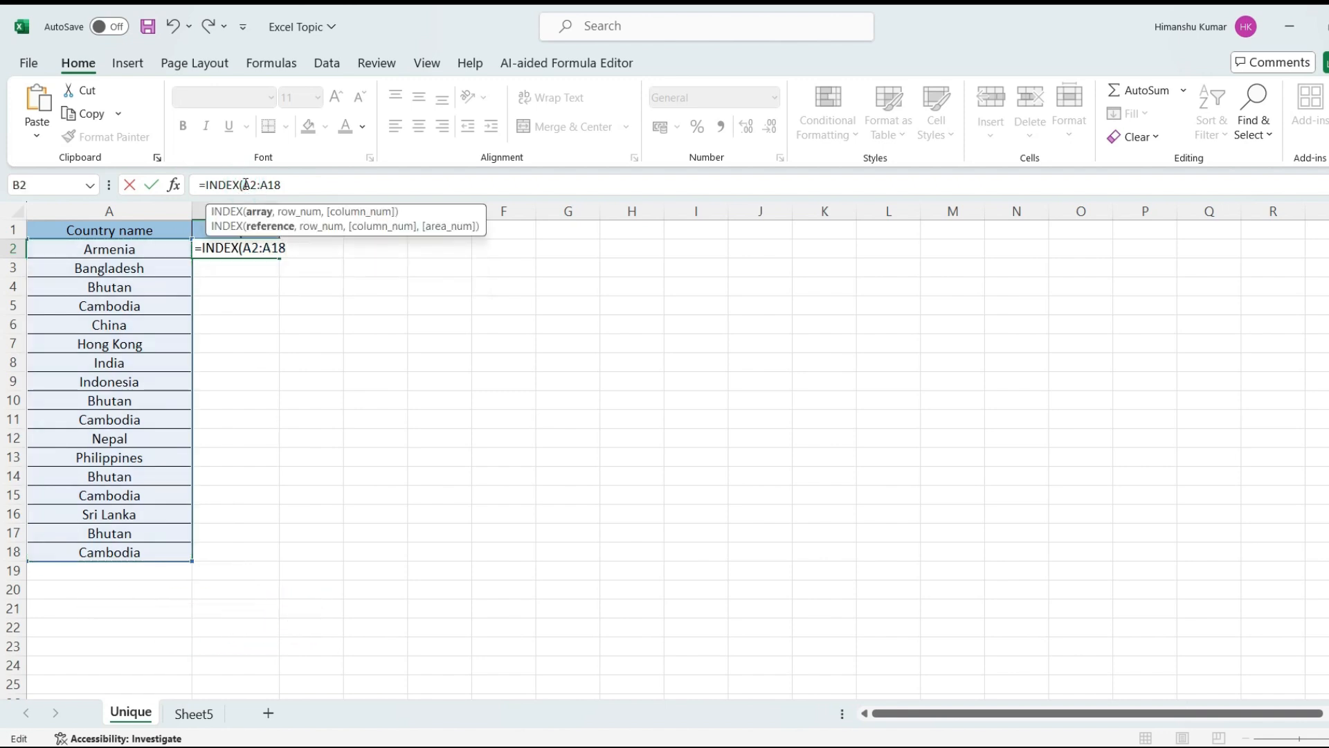
type("$")
key("Right")
type("$")
left_click(275, 186)
key("F4")
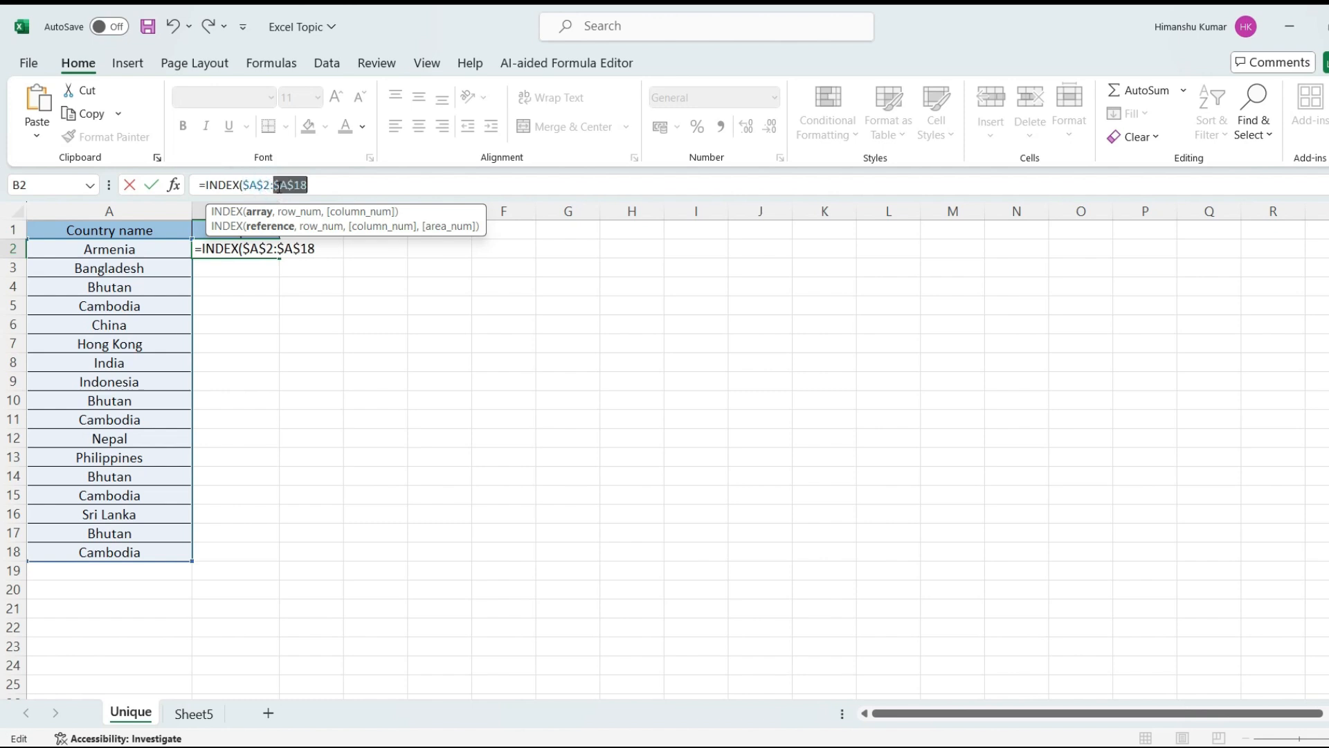
left_click(317, 185)
type(",")
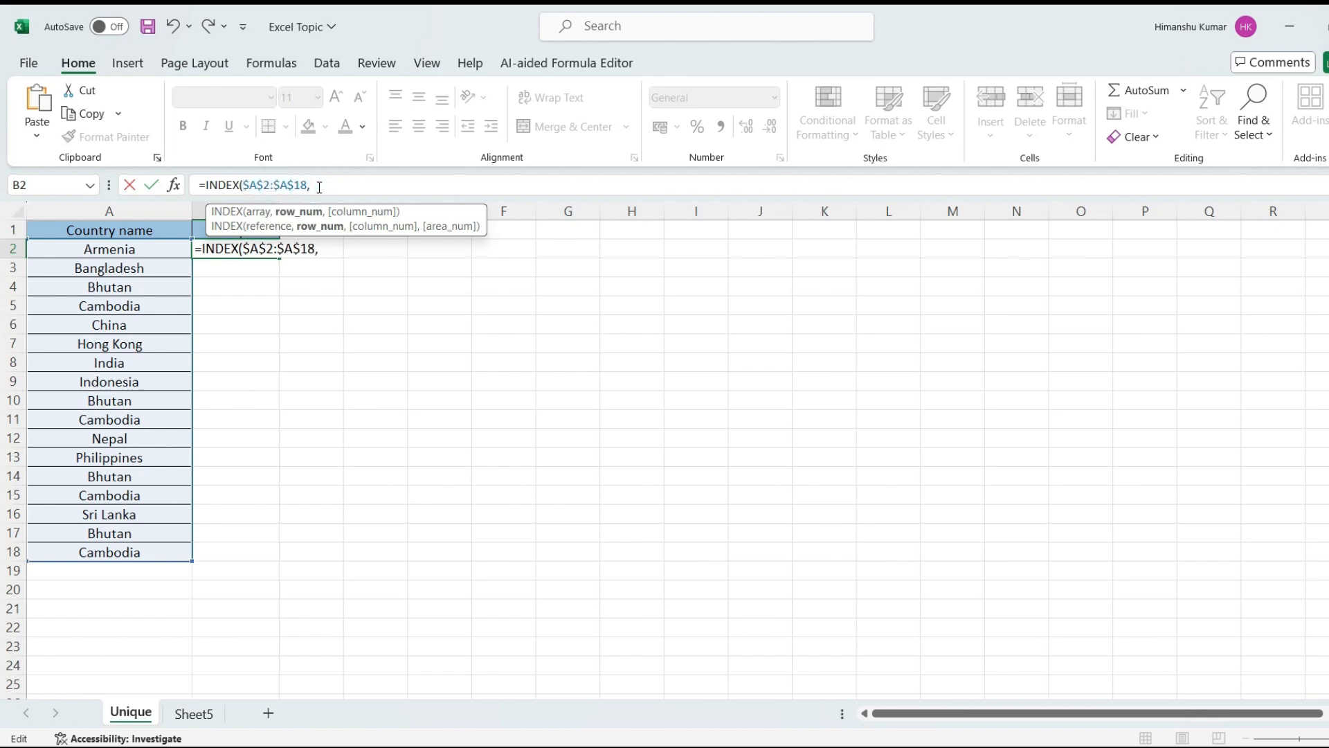
Nest a MATCH function as the row number, with 0 as its lookup value
type("match")
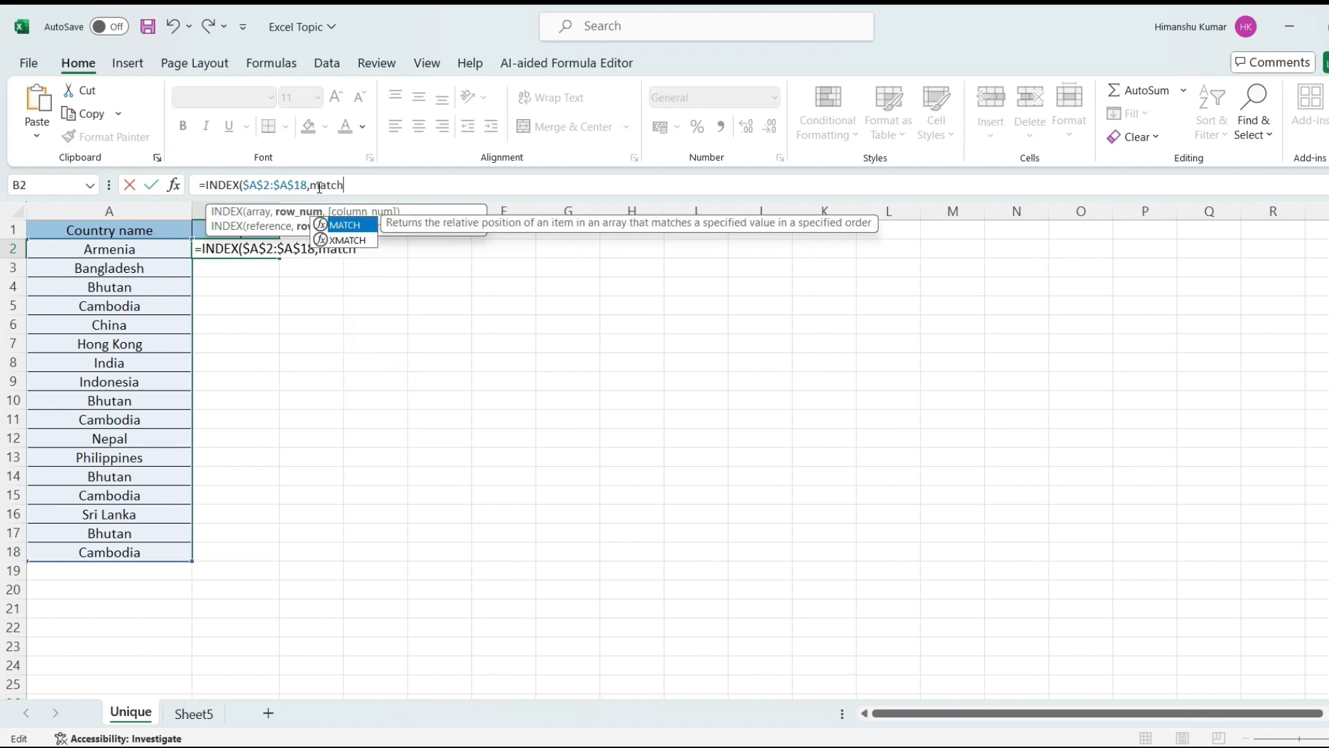
key("Tab")
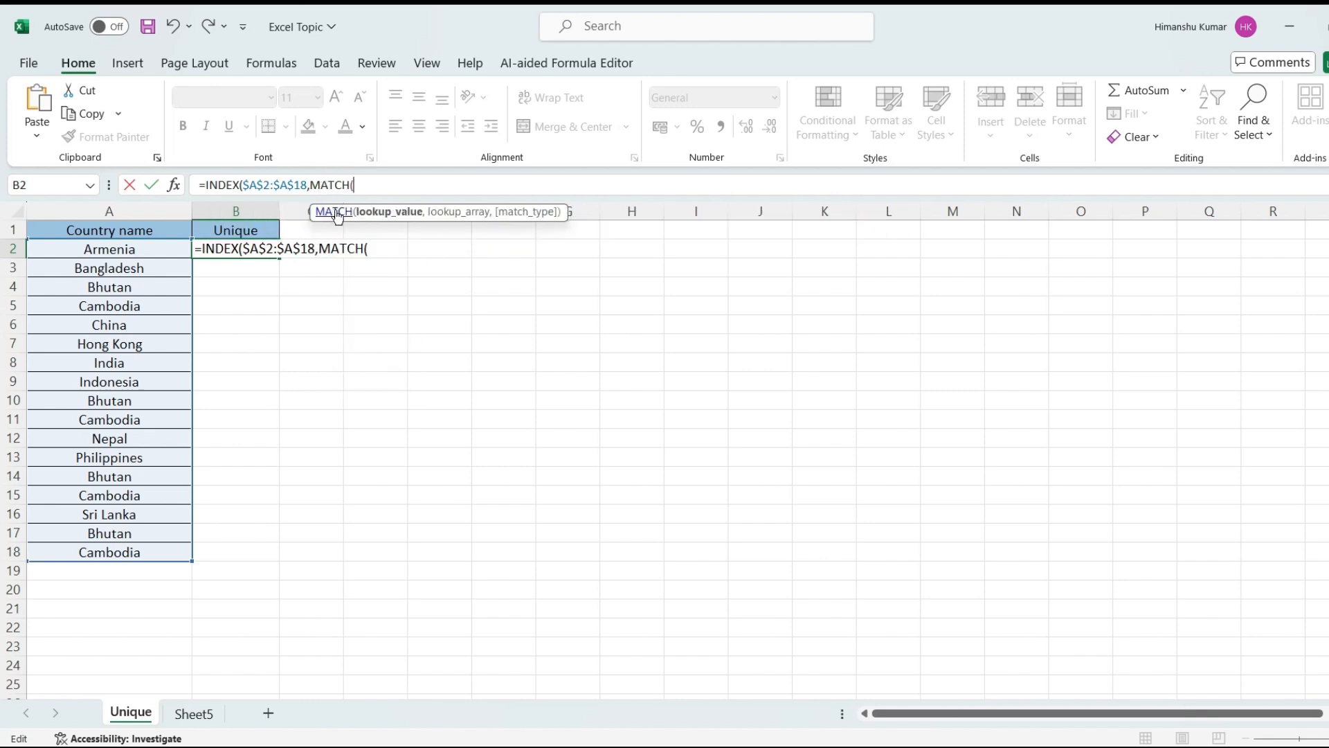
type("0,")
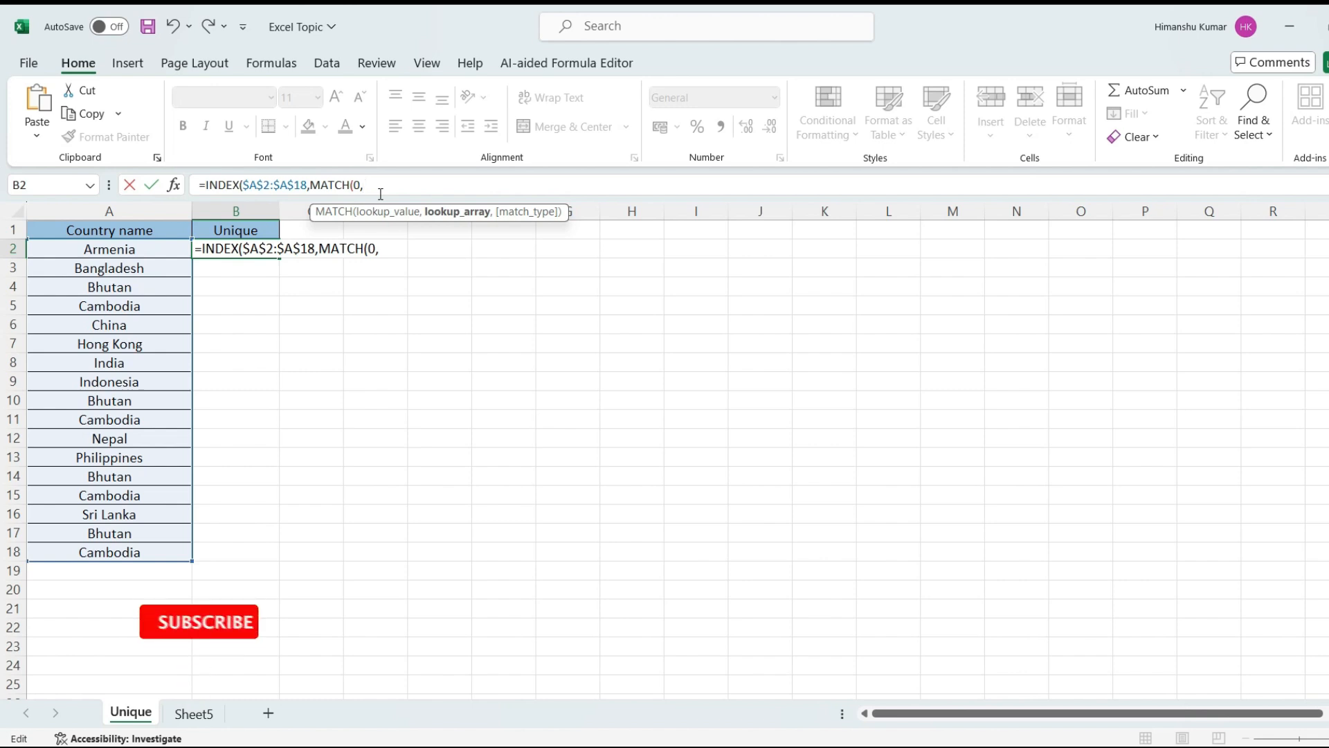
Nest a COUNTIF function as the lookup array of MATCH
type("co")
key("Down")
key("Down")
key("Down")
key("Down")
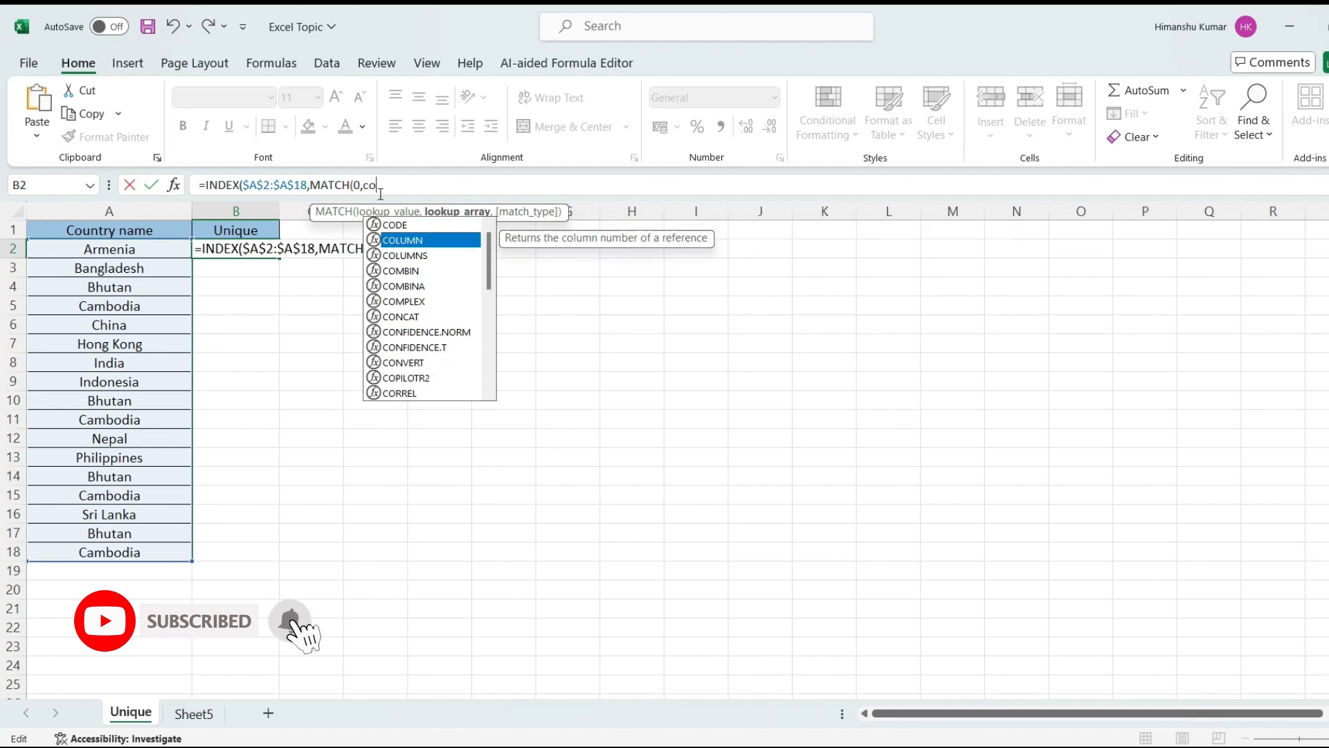
type("unt")
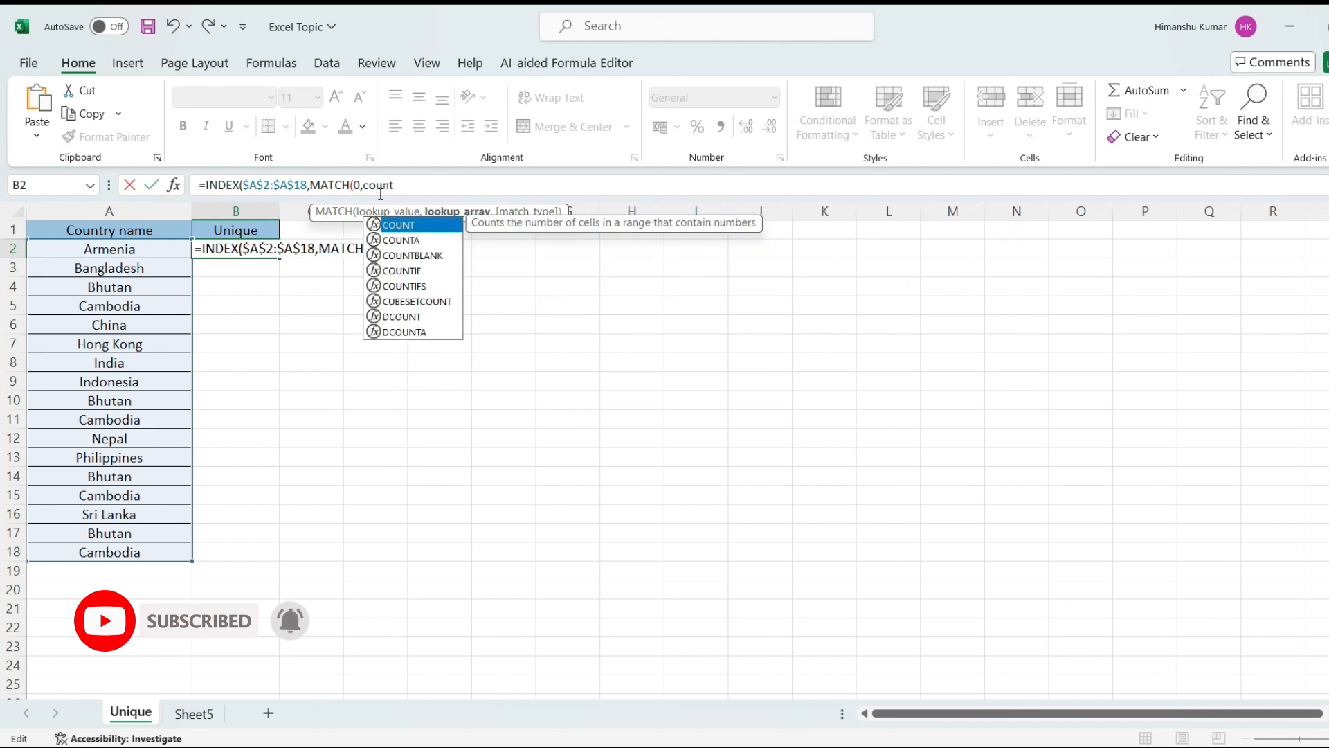
key("Down")
key("Down")
key("Down")
key("Tab")
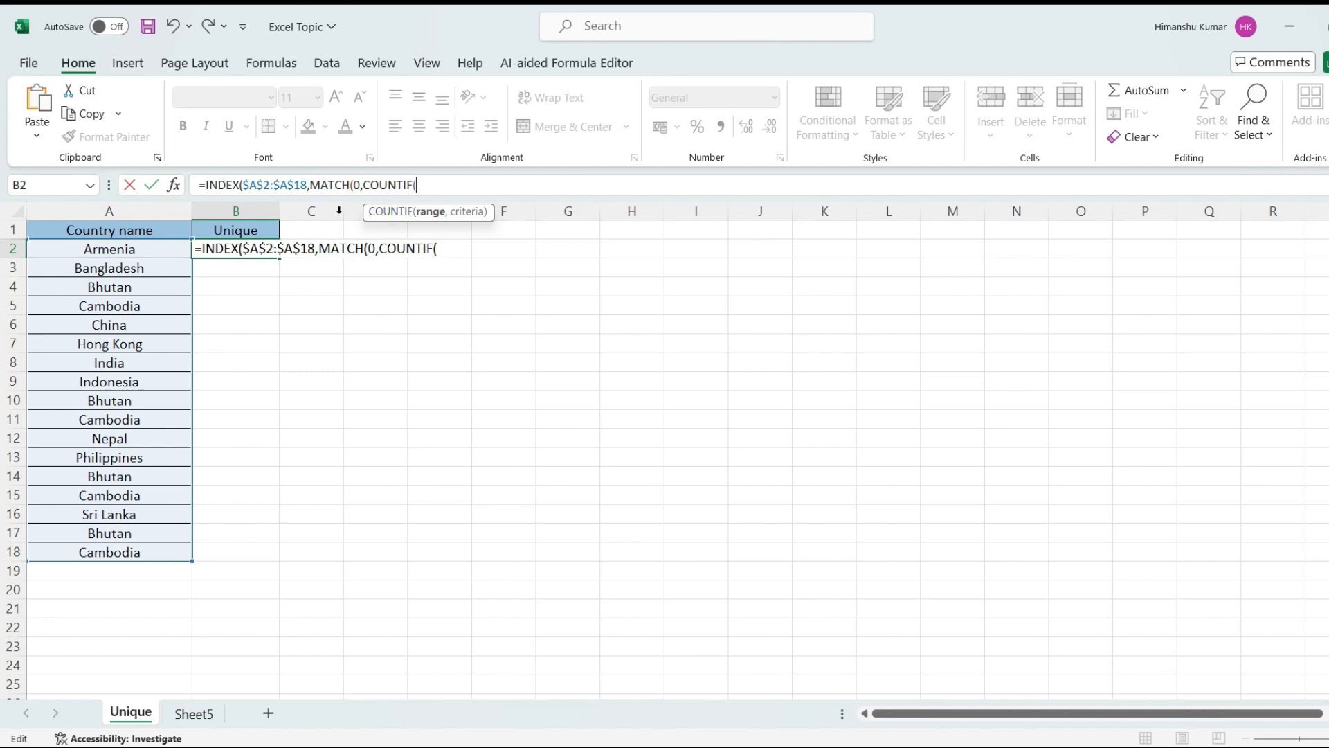
Set the COUNTIF range to $B$1:B1, locking only its first reference
left_click(241, 229)
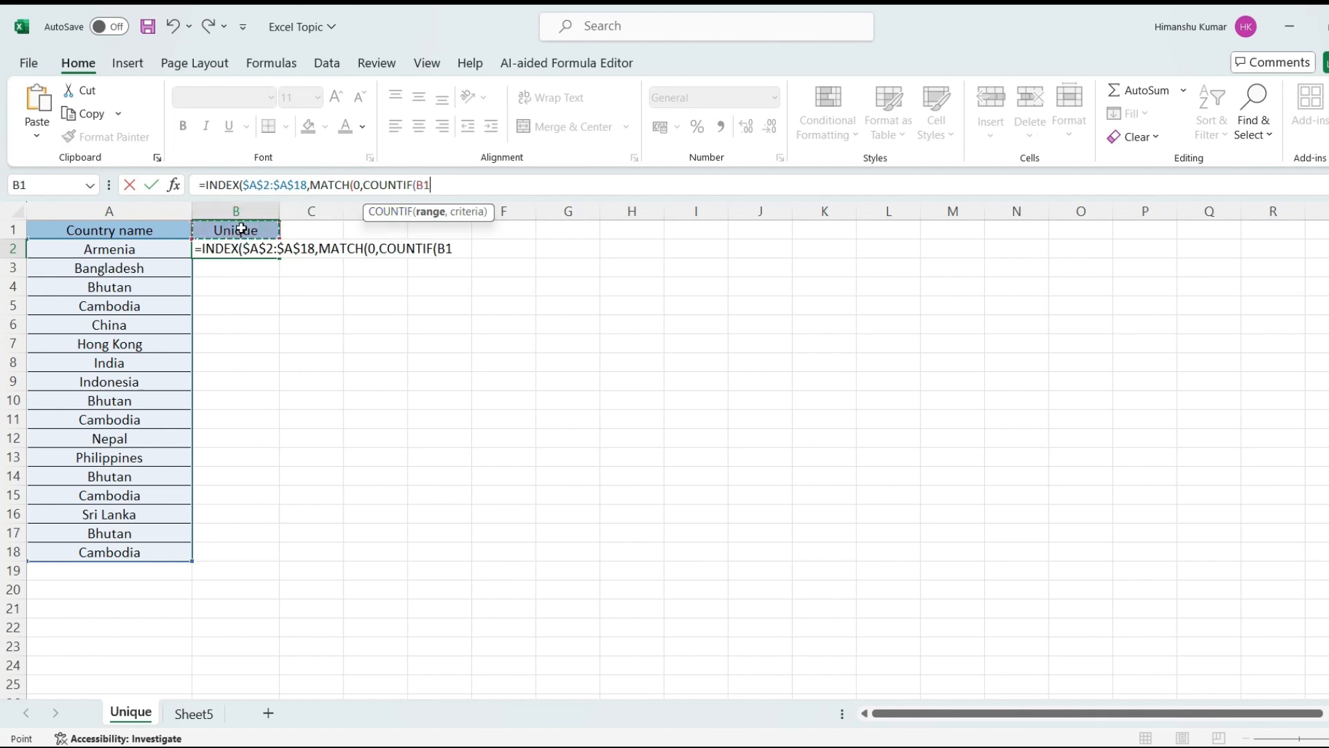
key("F8")
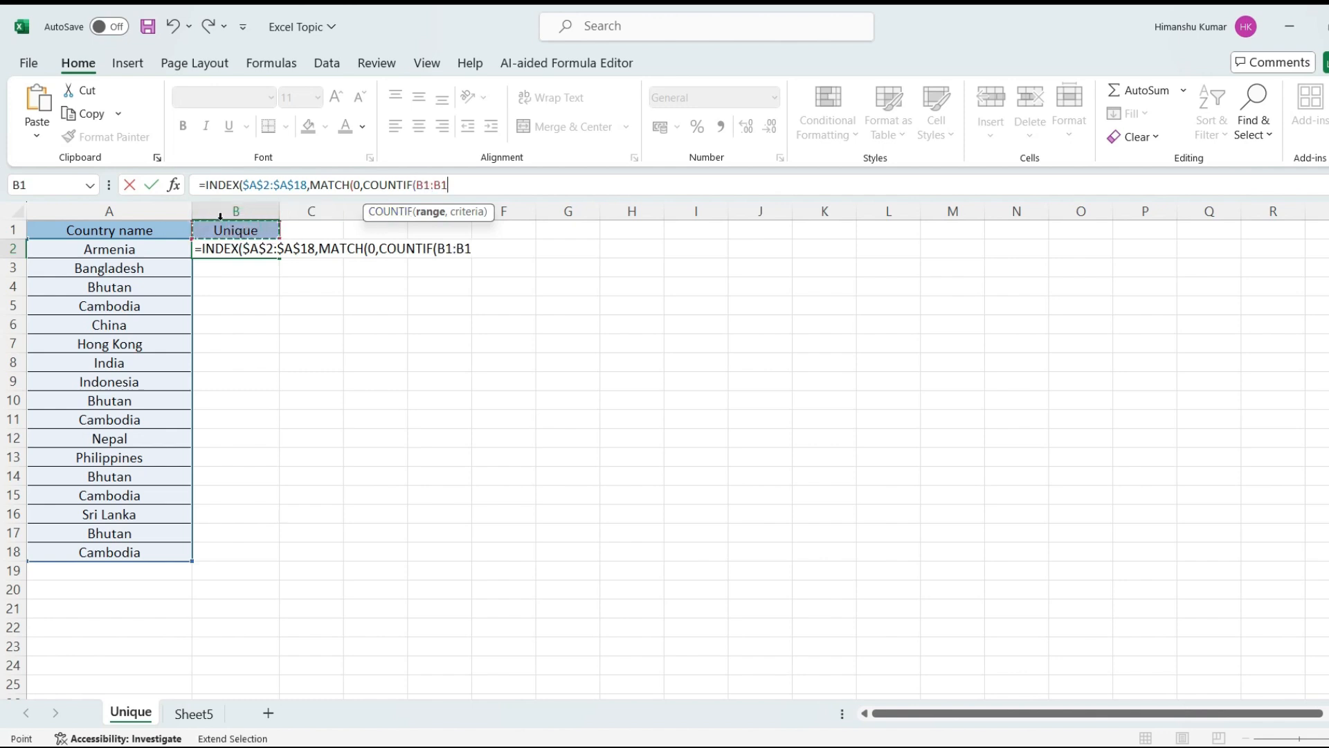
double_click(418, 185)
left_click(417, 187)
double_click(421, 185)
key("F4")
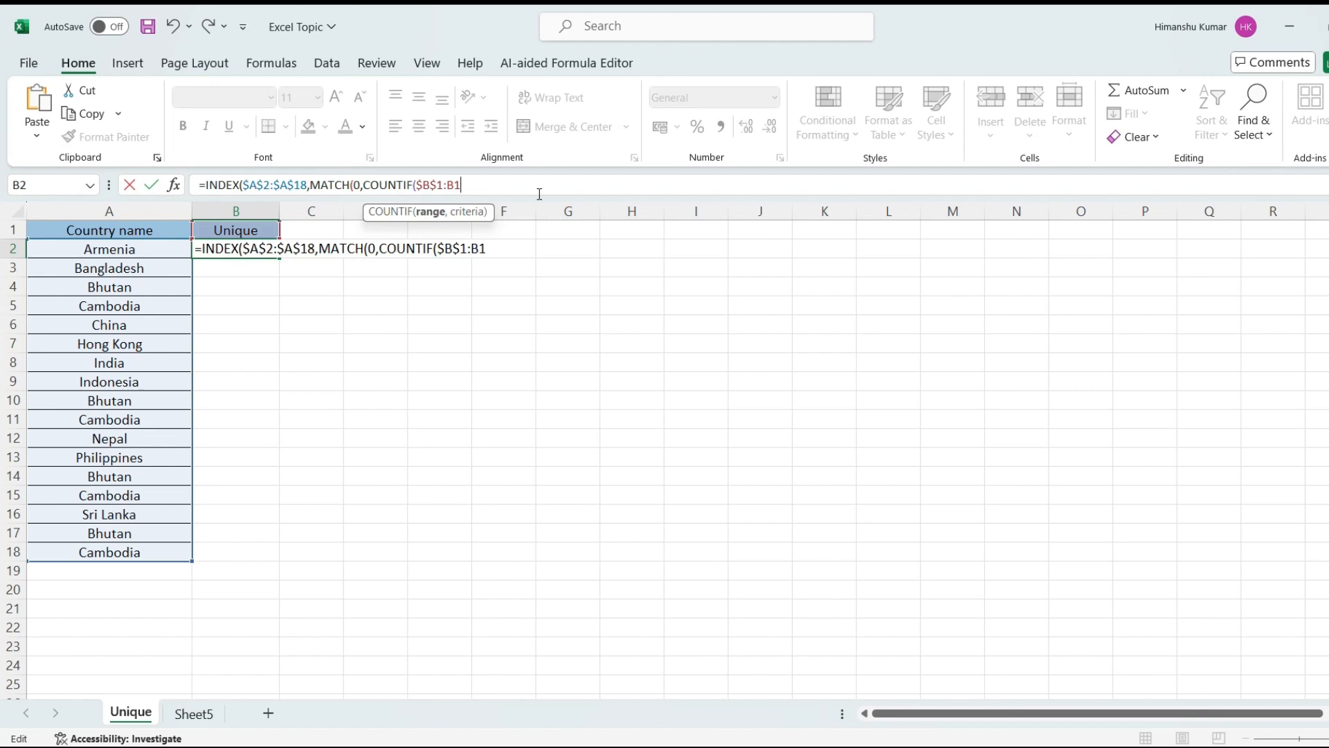
Set the COUNTIF criteria to the absolute country range $A$2:$A$18 and close the function
type(",")
left_click(85, 250)
left_click_drag(85, 250, 59, 549)
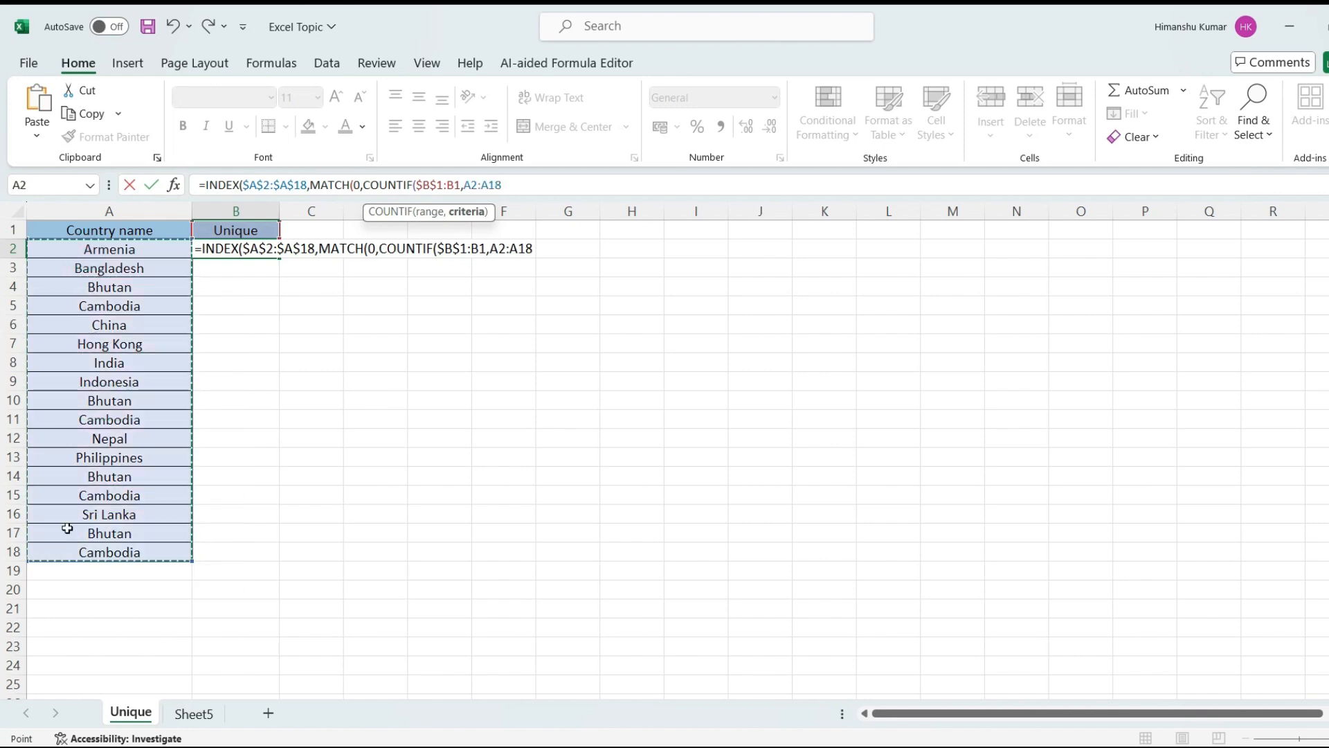
left_click(465, 186)
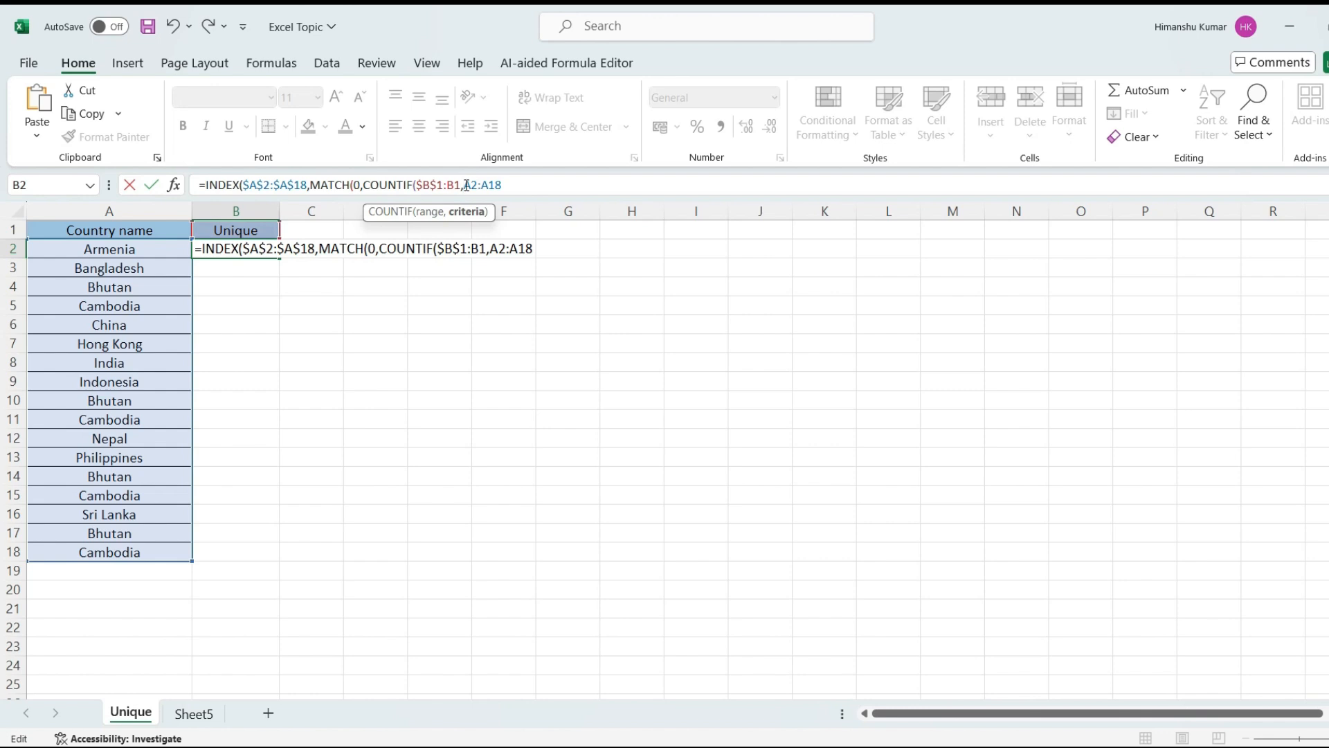
left_click_drag(465, 186, 502, 185)
key("F4")
left_click(542, 186)
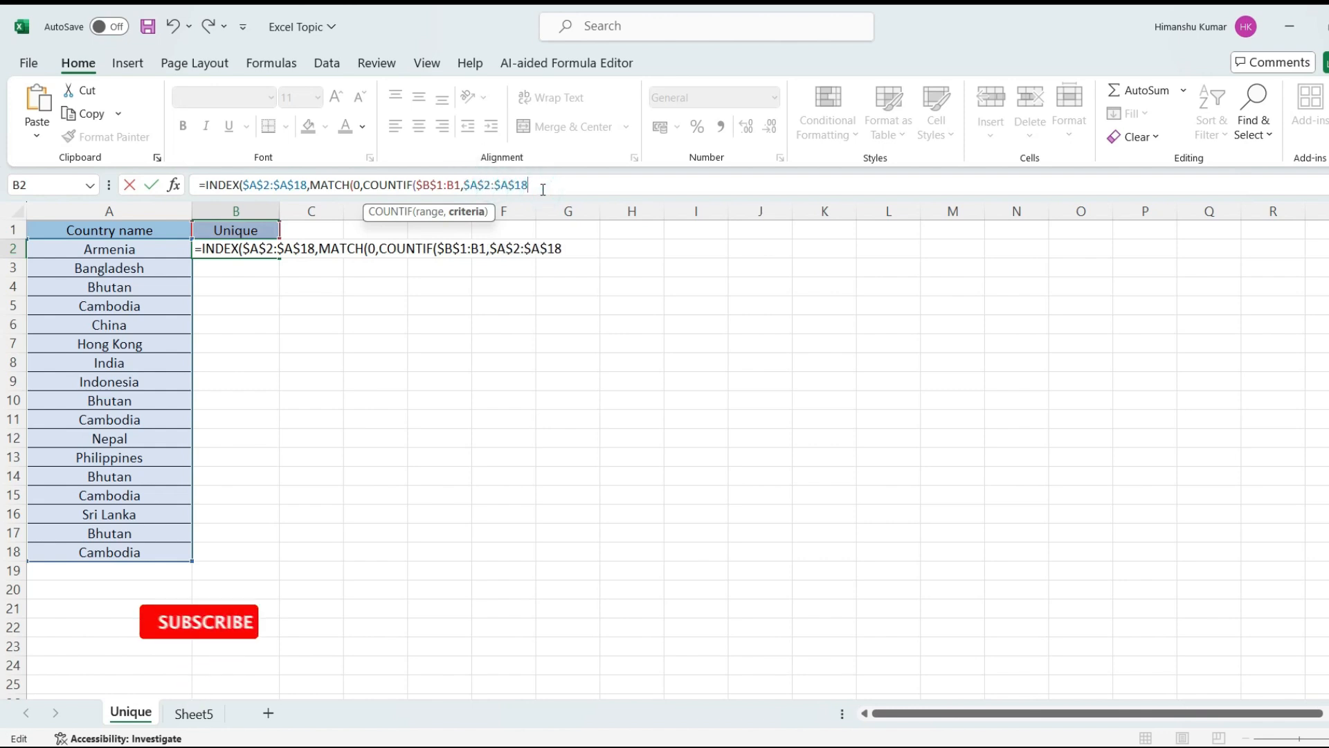
type(")")
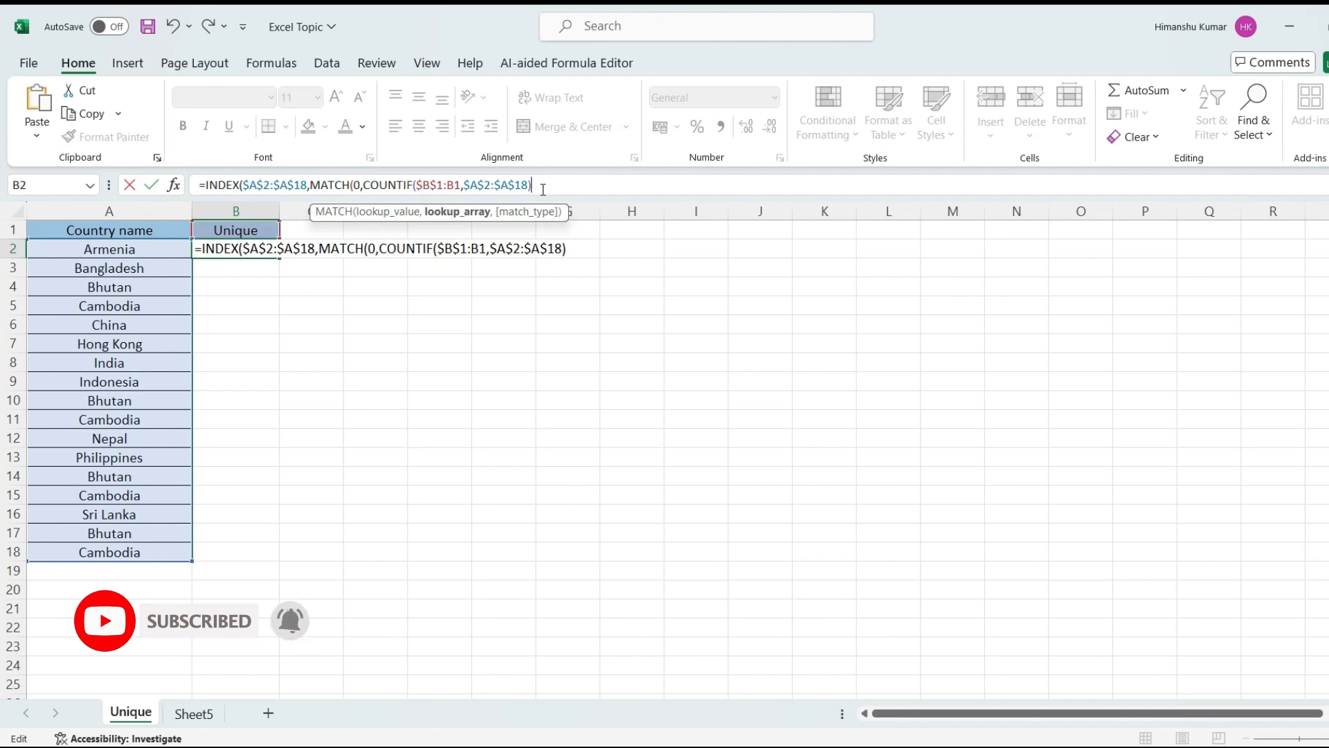
Set the MATCH type to 0 for an exact match and enter the completed formula in B2
type(",")
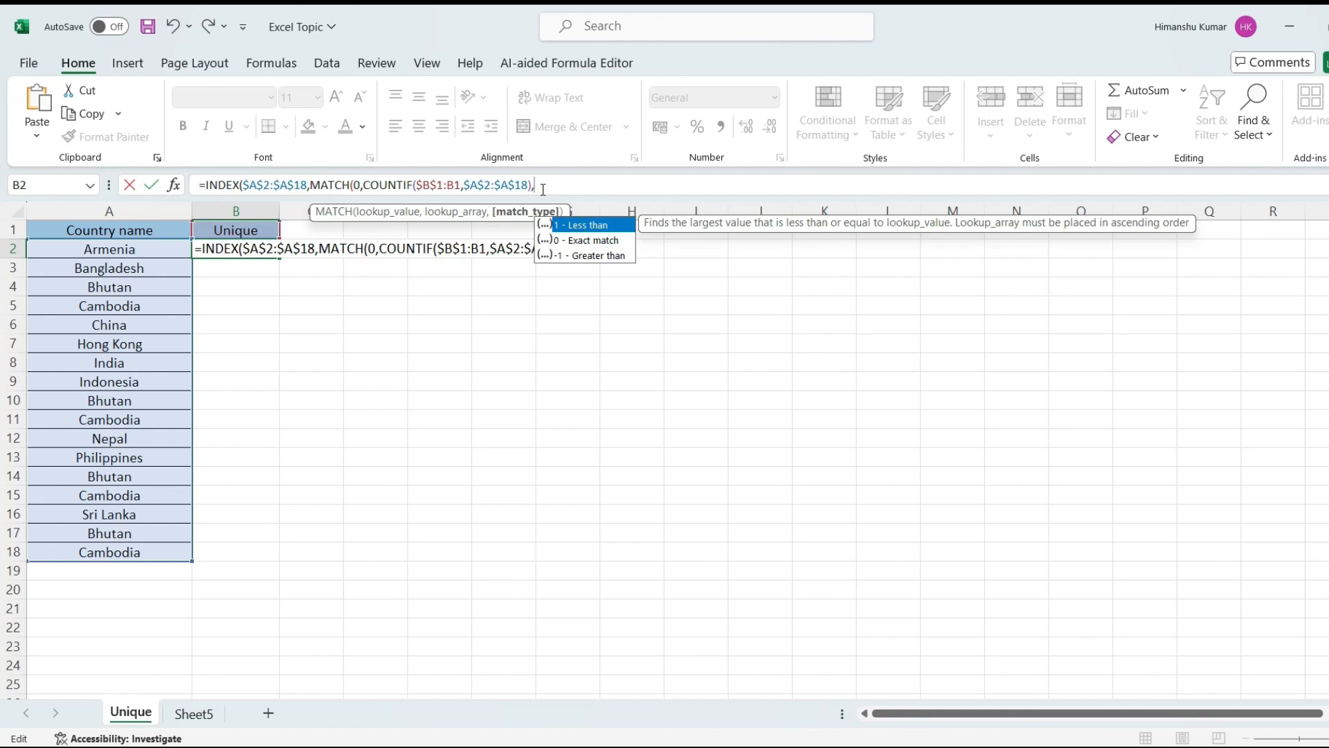
type("0")
key("Return")
key("Return")
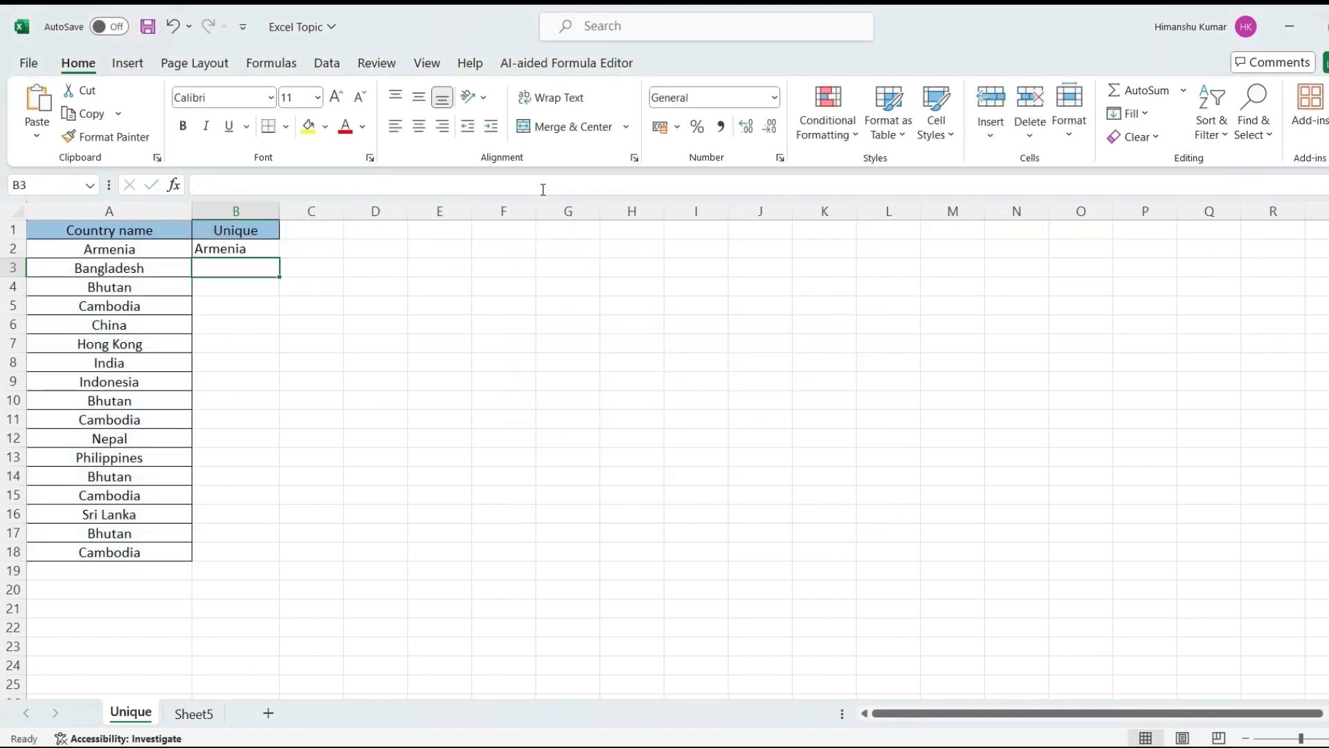
Fill the B2 formula down the Unique column through B18
key("Up")
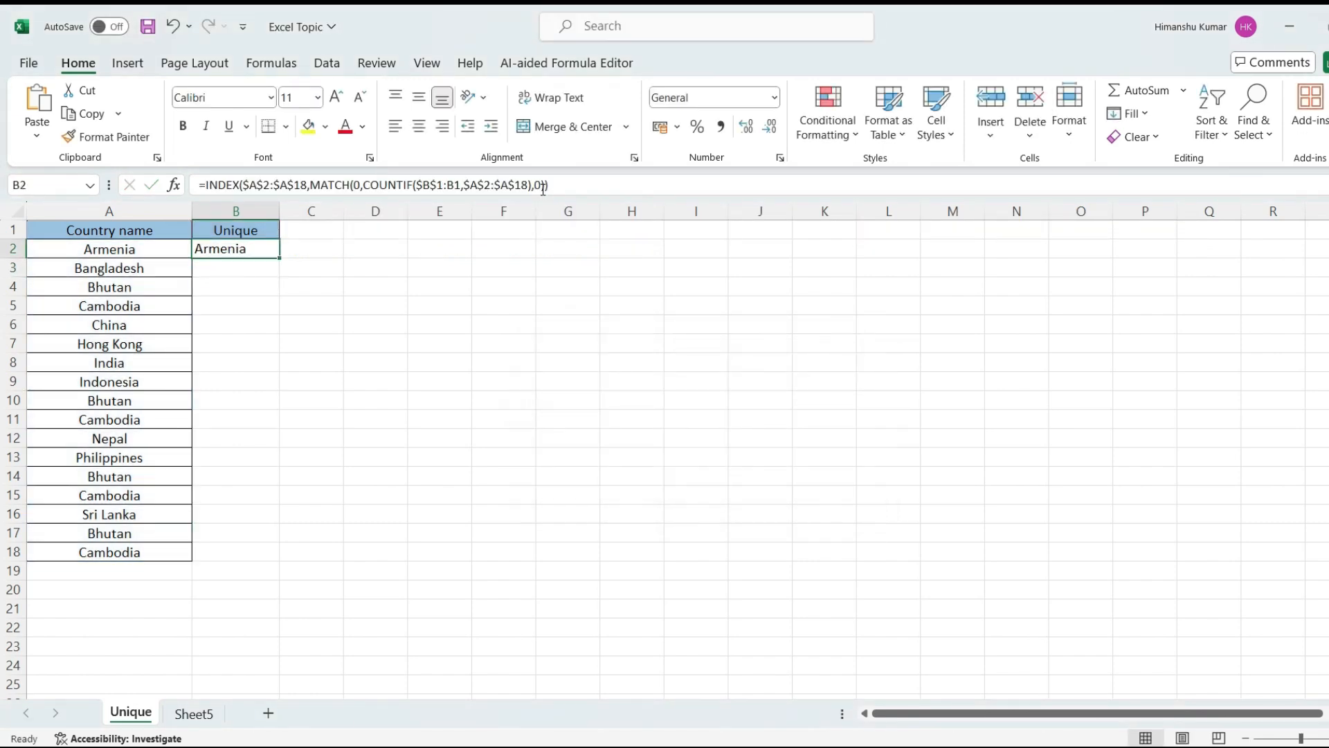
key("Down")
key("Up")
key("shift+Down")
key("shift+Down")
key("shift+Down")
key("shift+Down")
key("shift+Down")
key("shift+Down")
key("shift+Down")
key("shift+Down")
key("shift+Down")
key("shift+Down")
key("shift+Down")
key("shift+Down")
key("shift+Down")
key("shift+Down")
key("shift+Down")
key("shift+Down")
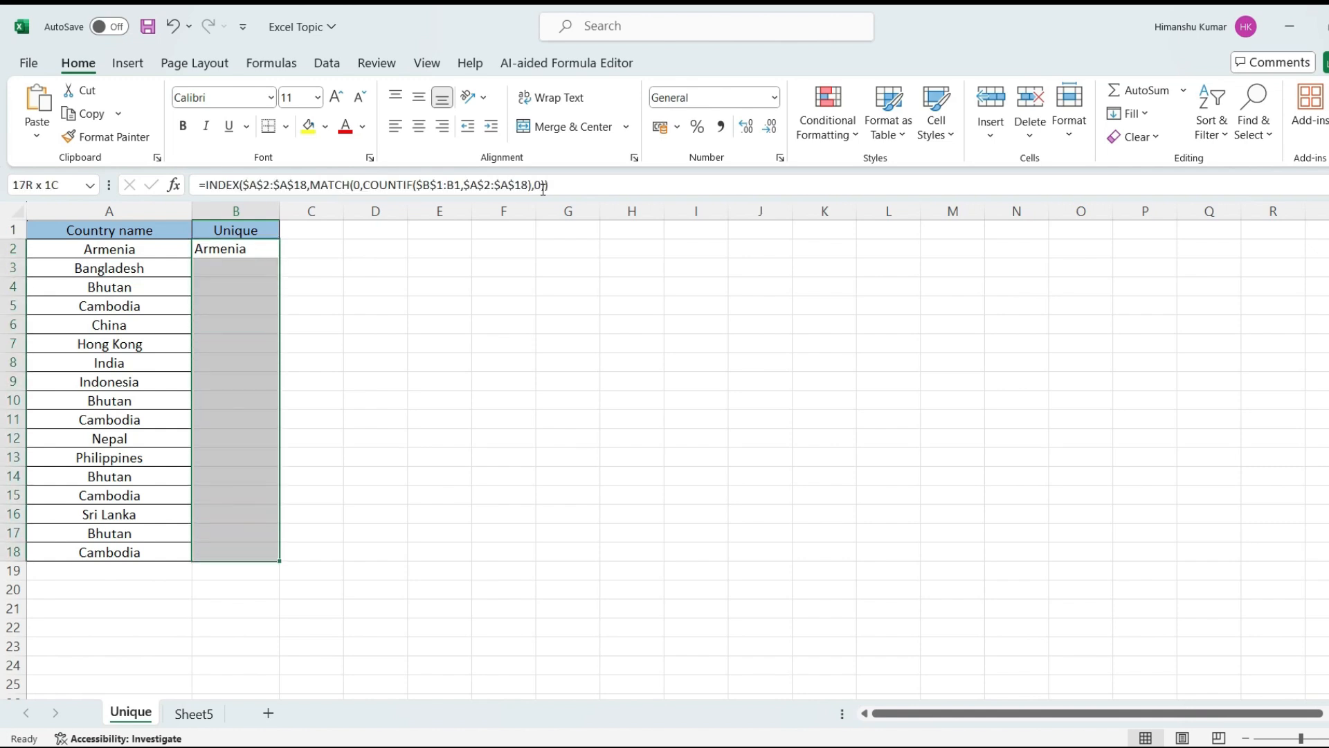
key("ctrl+d")
key("ctrl+q")
key("Escape")
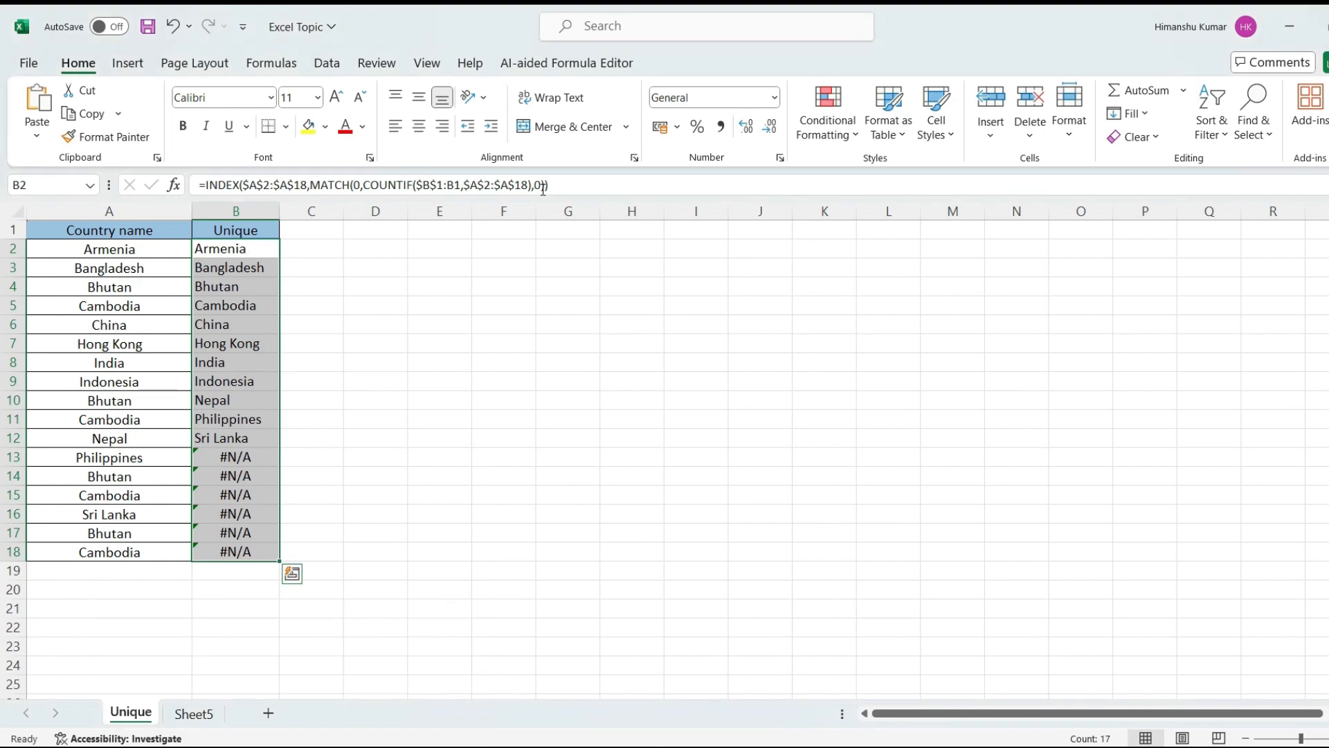
key("shift+Up")
key("shift+Up")
key("shift+Up")
key("shift+Up")
key("shift+Up")
key("shift+Up")
key("shift+Up")
key("shift+Up")
key("shift+Up")
key("shift+Up")
key("shift+Up")
key("shift+Up")
key("shift+Up")
key("shift+Up")
key("shift+Up")
key("shift+Up")
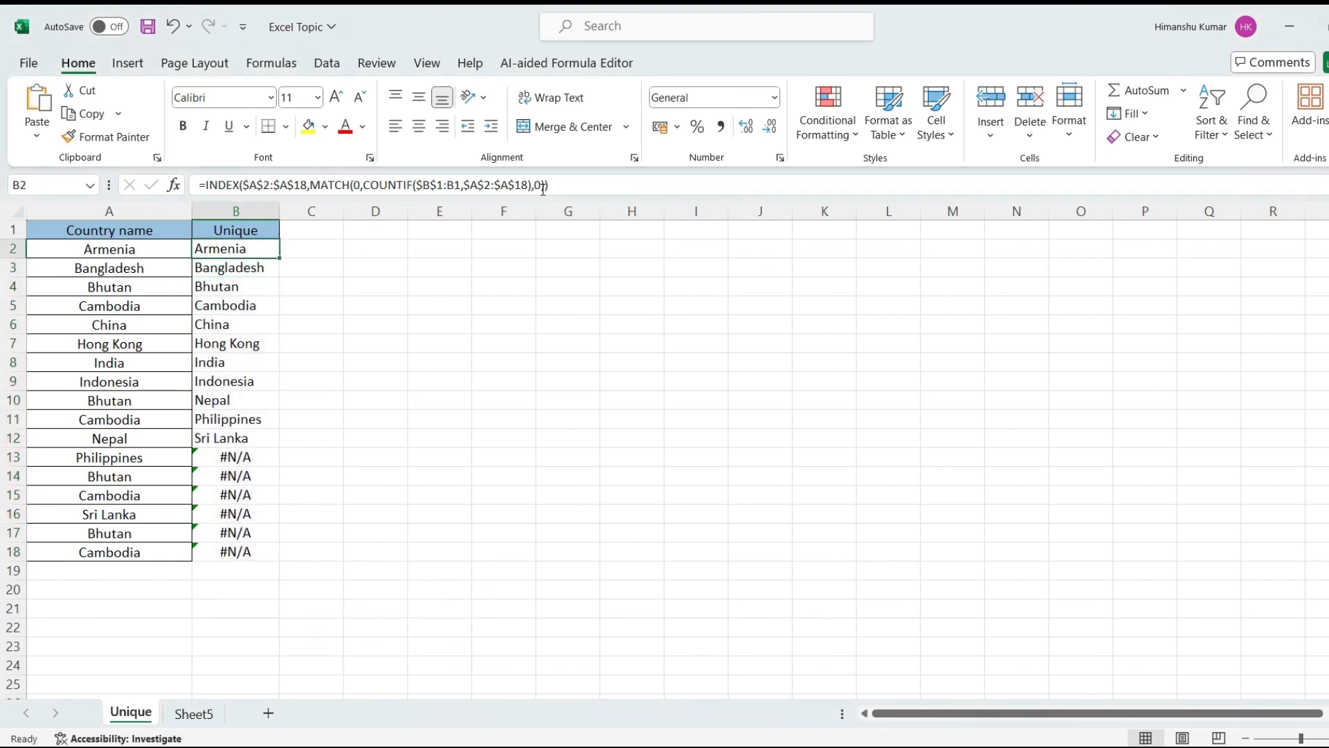
key("ctrl+shift+Down")
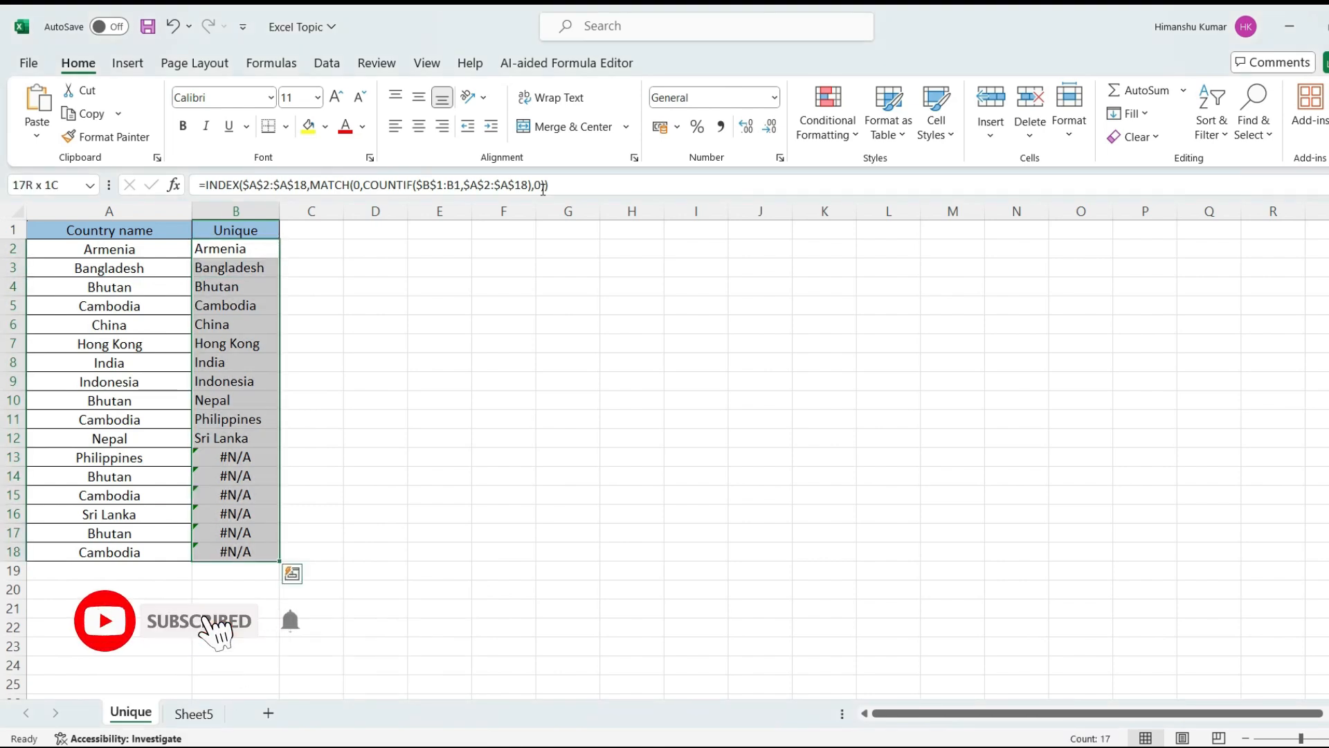
key("ctrl+Down")
key("ctrl+Up")
key("Down")
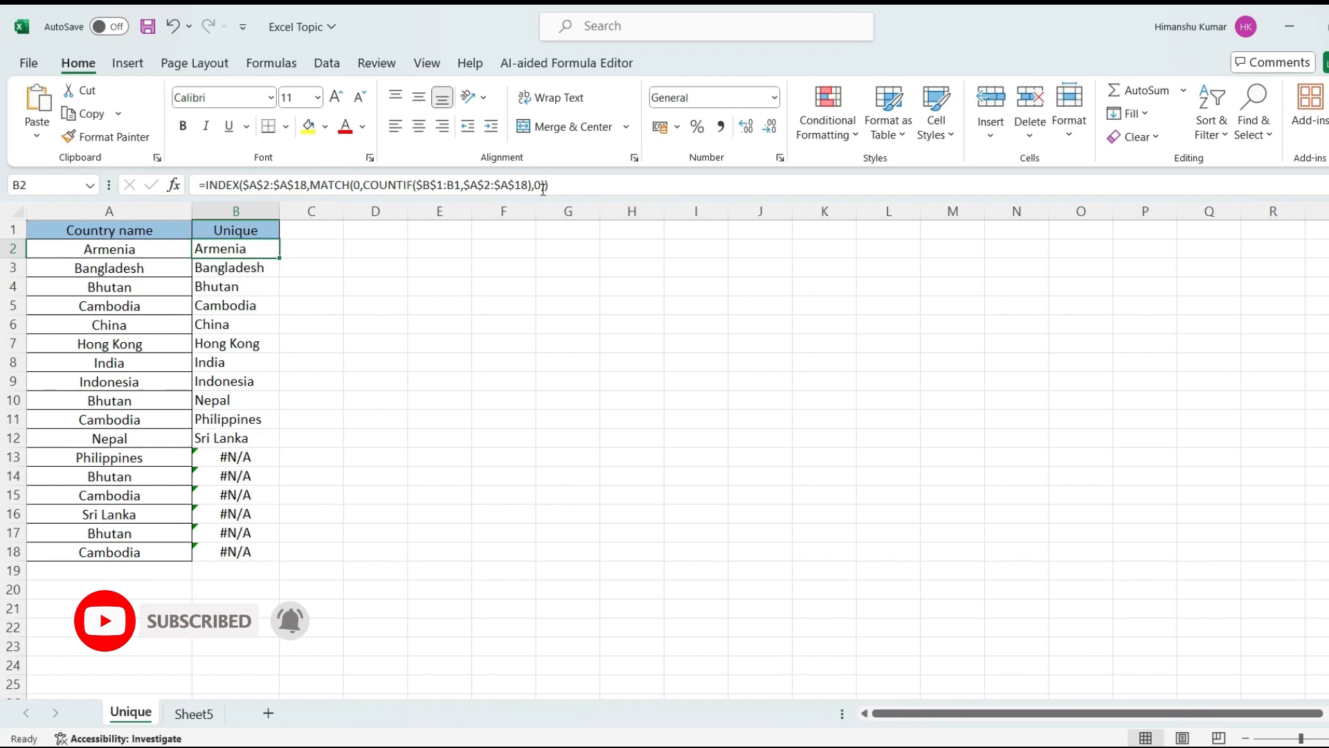
Select the extracted country names in B2:B12 to review the unique list
key("shift+Down")
key("shift+Down")
key("shift+Down")
key("shift+Down")
key("shift+Down")
key("shift+Down")
key("shift+Down")
key("shift+Down")
key("shift+Down")
key("shift+Down")
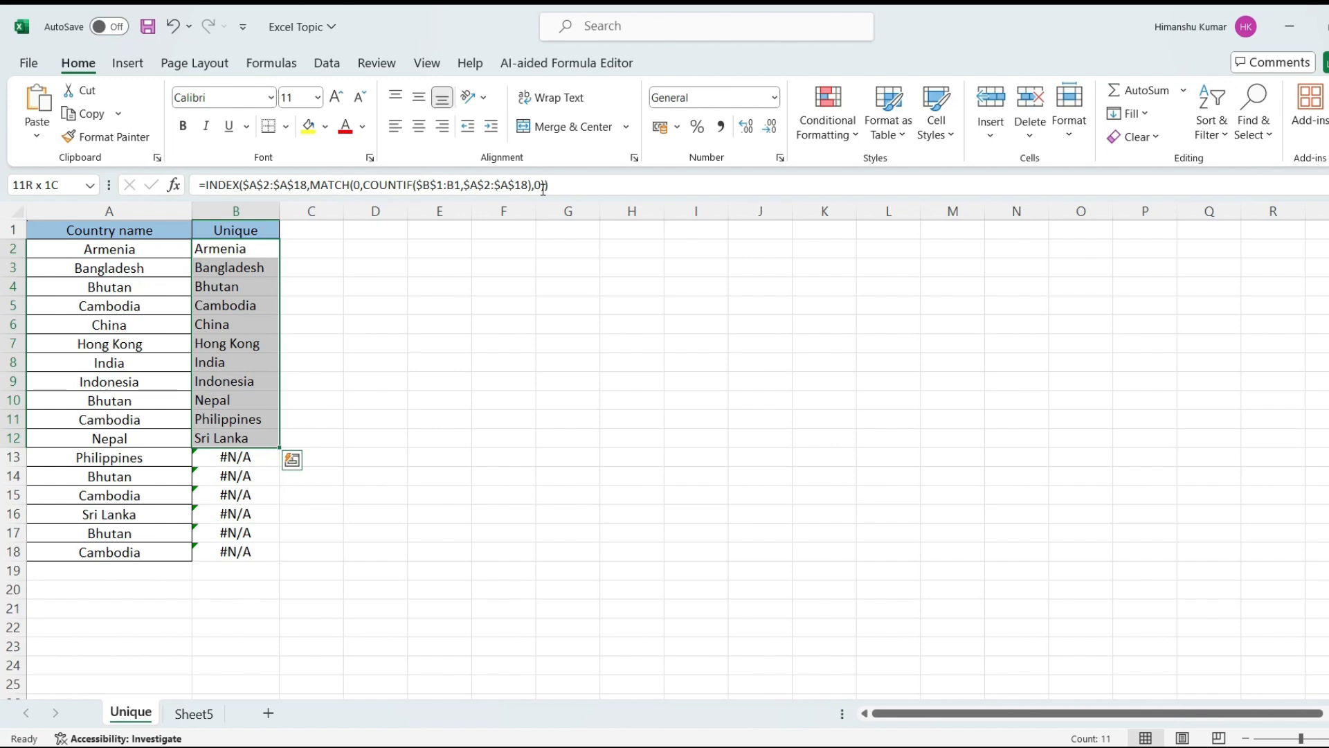
Examine the filled cells down the Unique column to B18, and compare the formulas in B3 and B2
key("Down")
key("Down")
key("Down")
key("Down")
key("Down")
key("Down")
key("Down")
key("Down")
key("Down")
key("Down")
key("Down")
key("ctrl+Down")
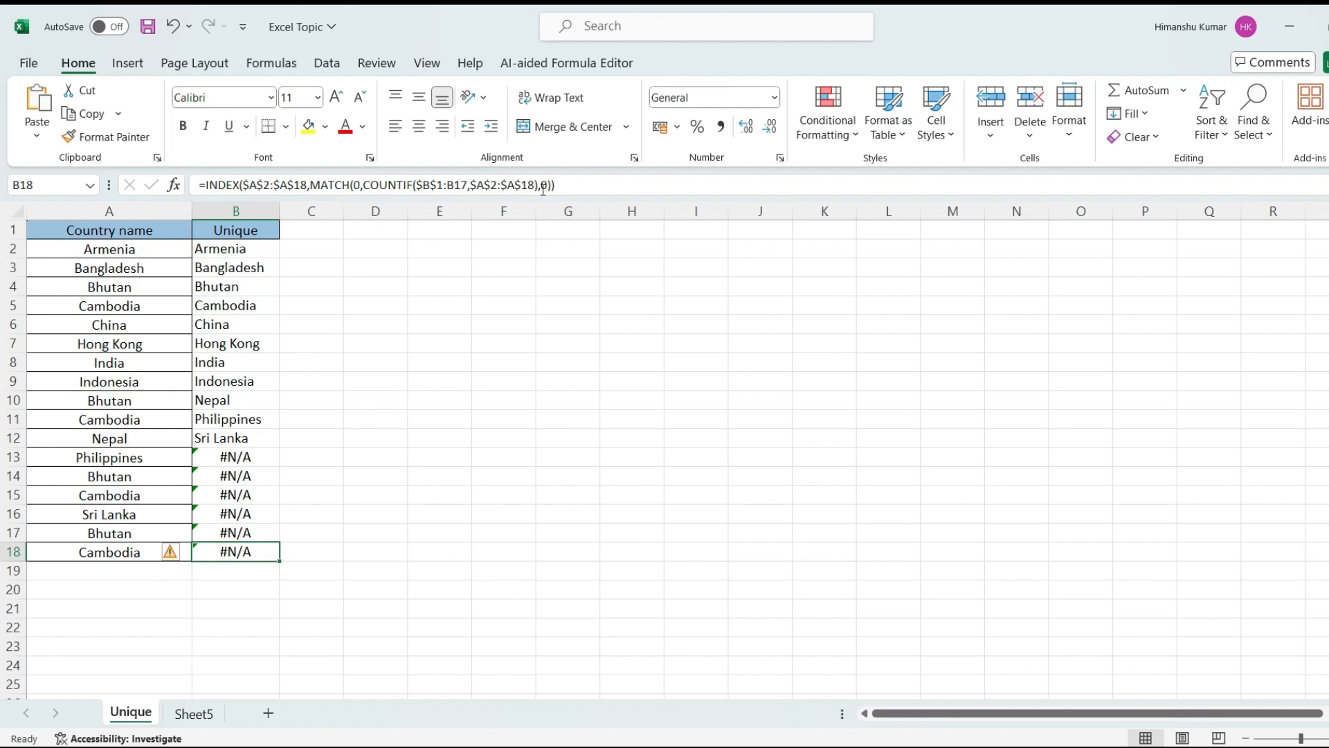
key("ctrl+Up")
key("Down")
key("Down")
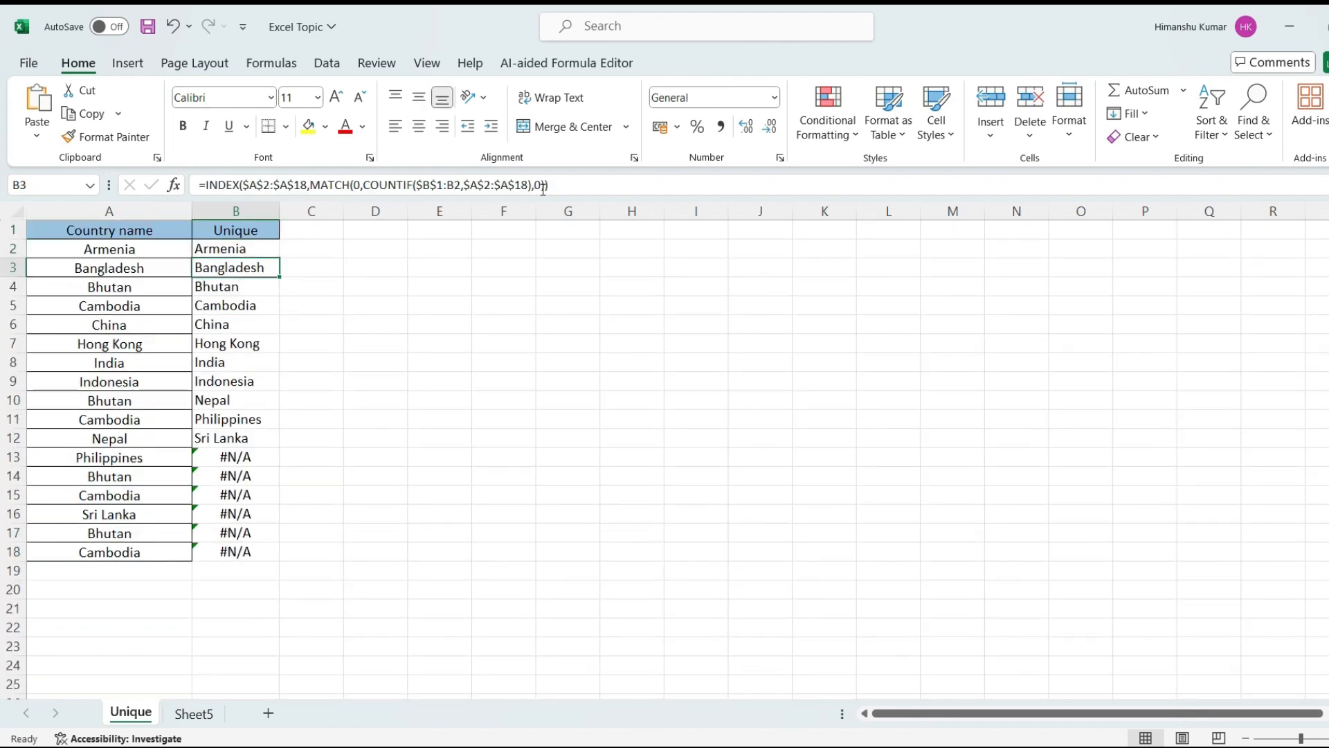
key("Up")
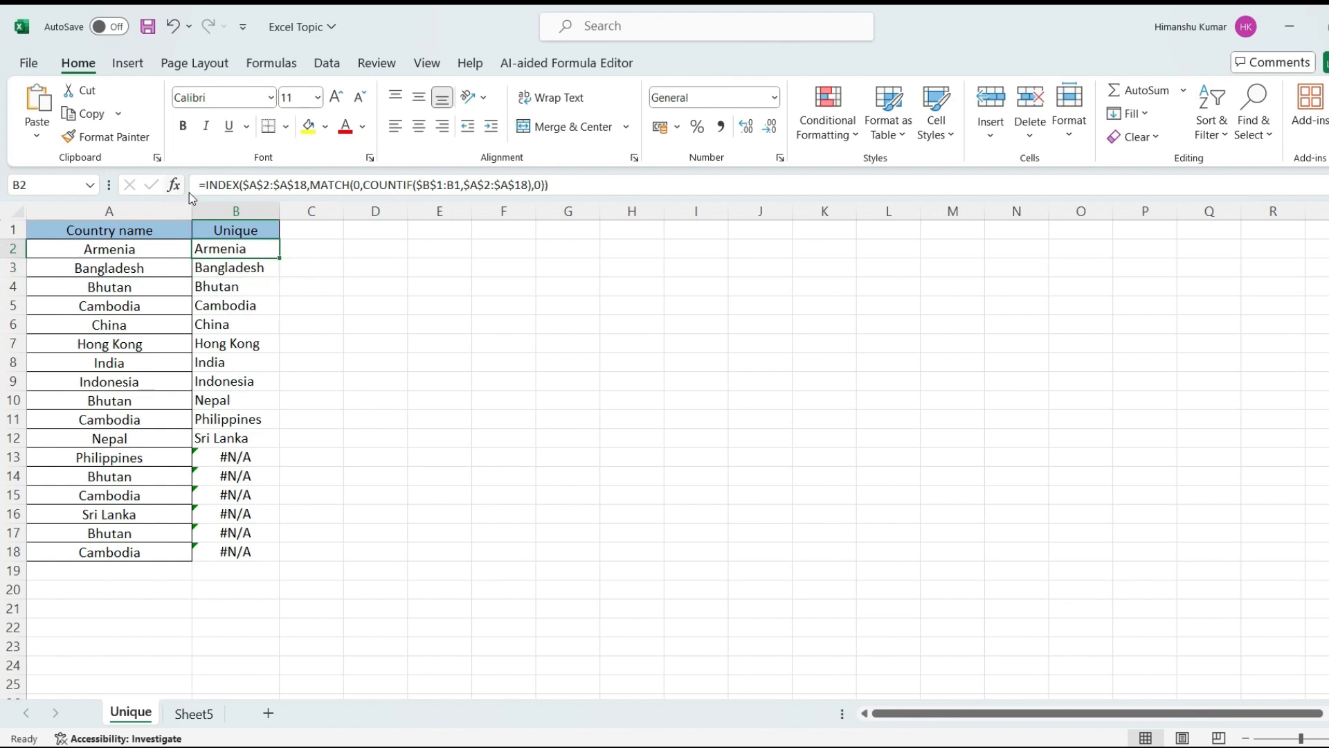
Wrap the INDEX/MATCH formula in B2 in IFERROR, with "" as the value returned on an error
left_click(211, 189)
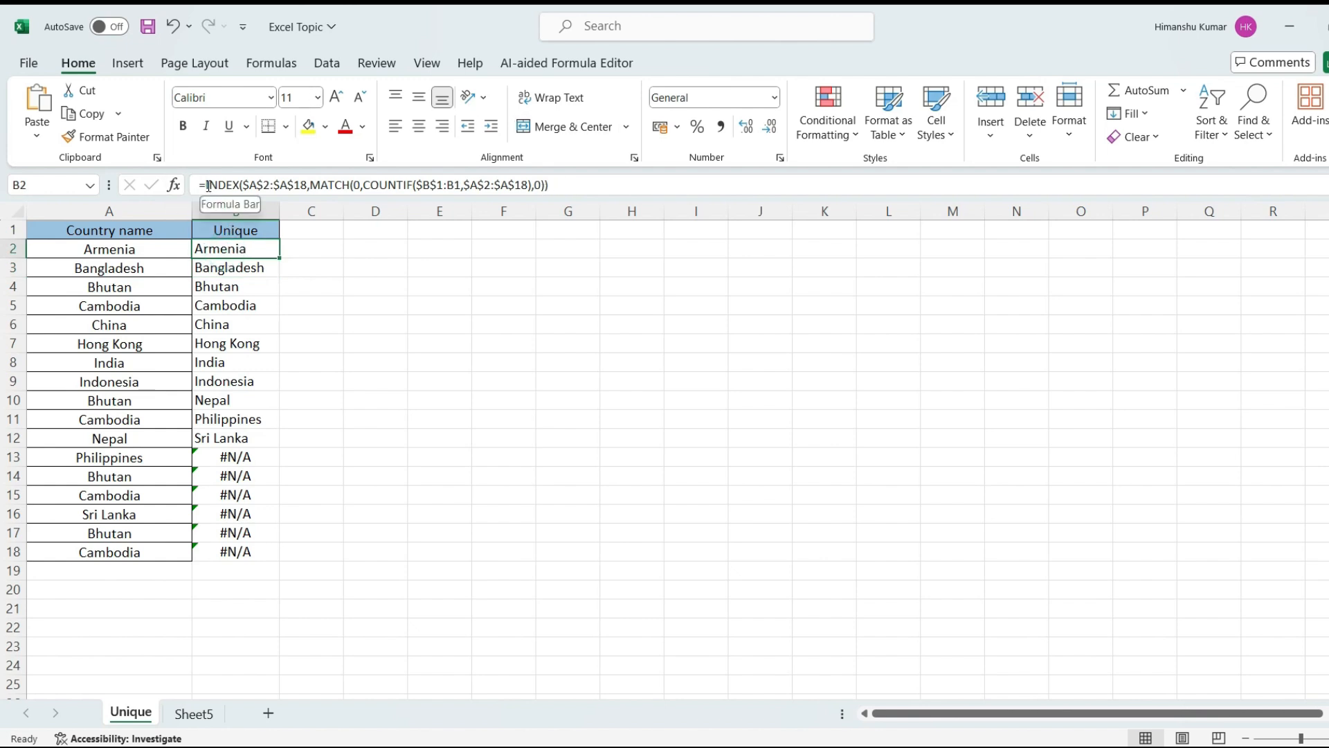
double_click(258, 250)
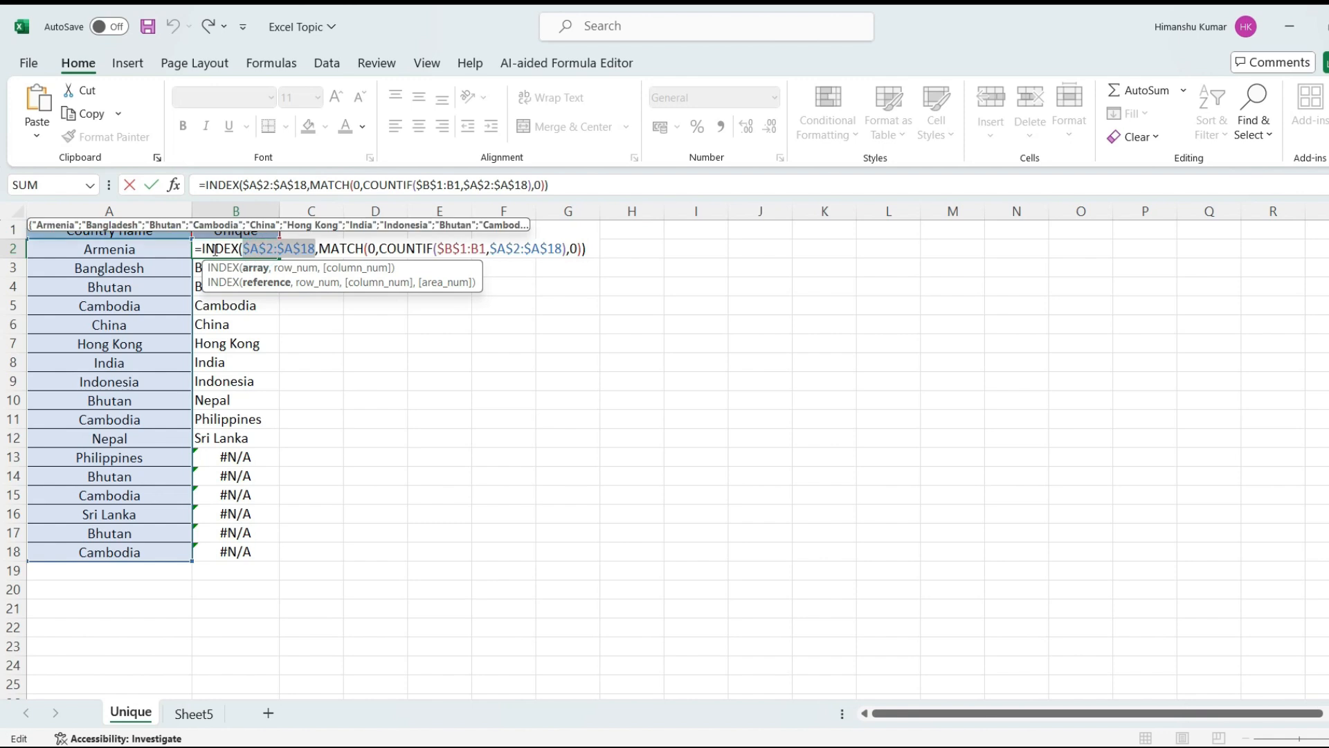
left_click(201, 249)
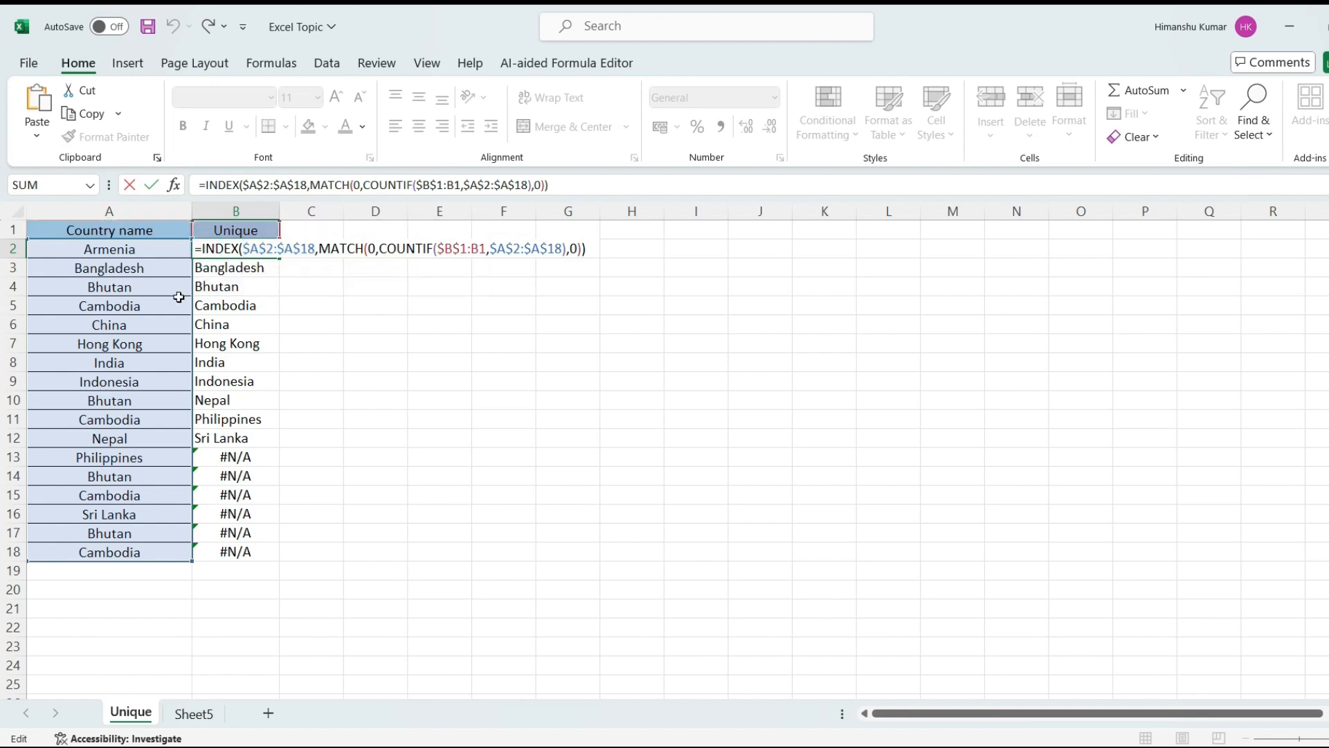
type("if")
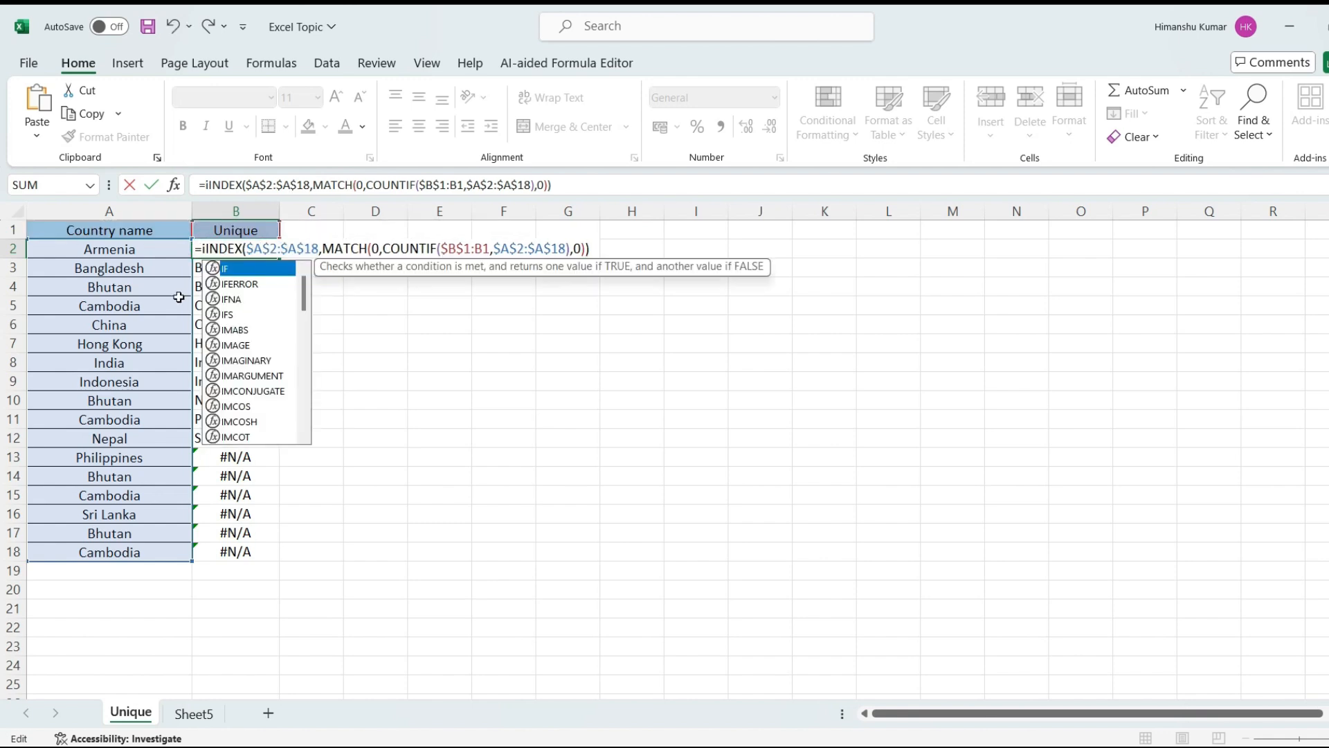
key("Down")
key("Tab")
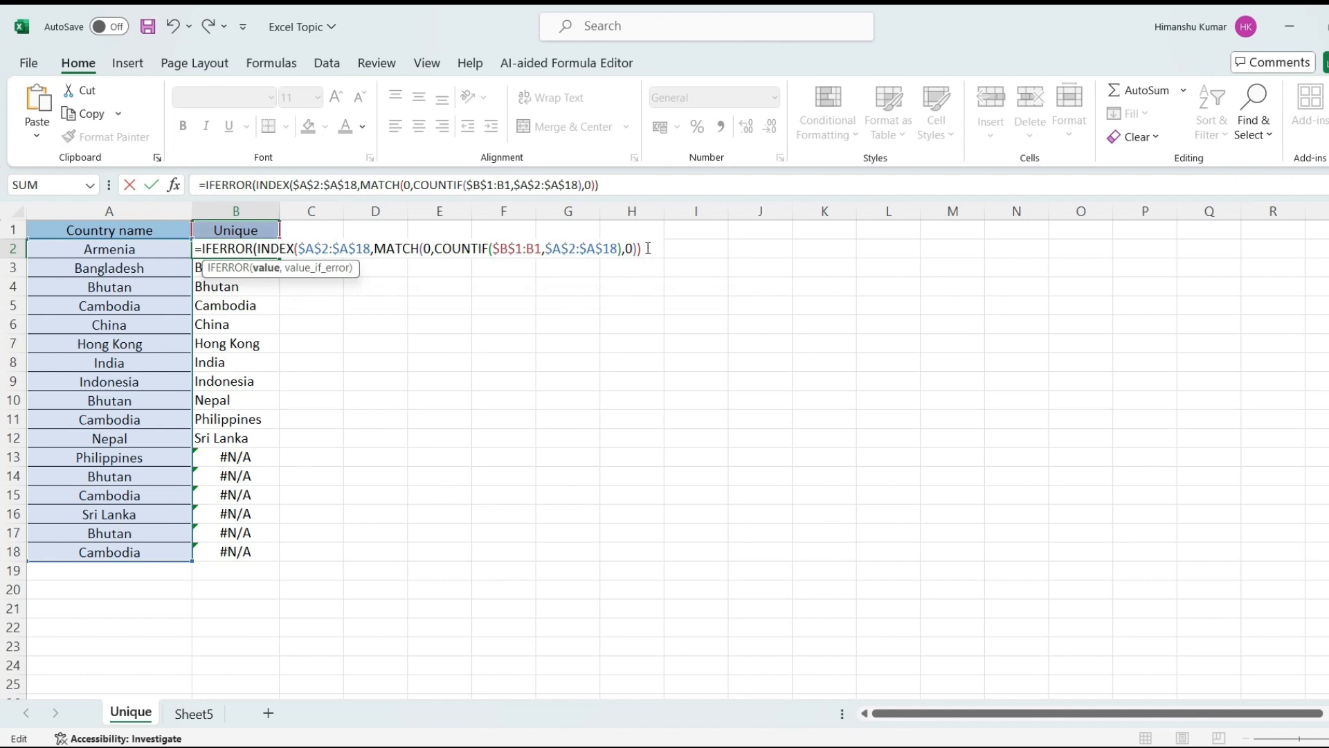
type(",")
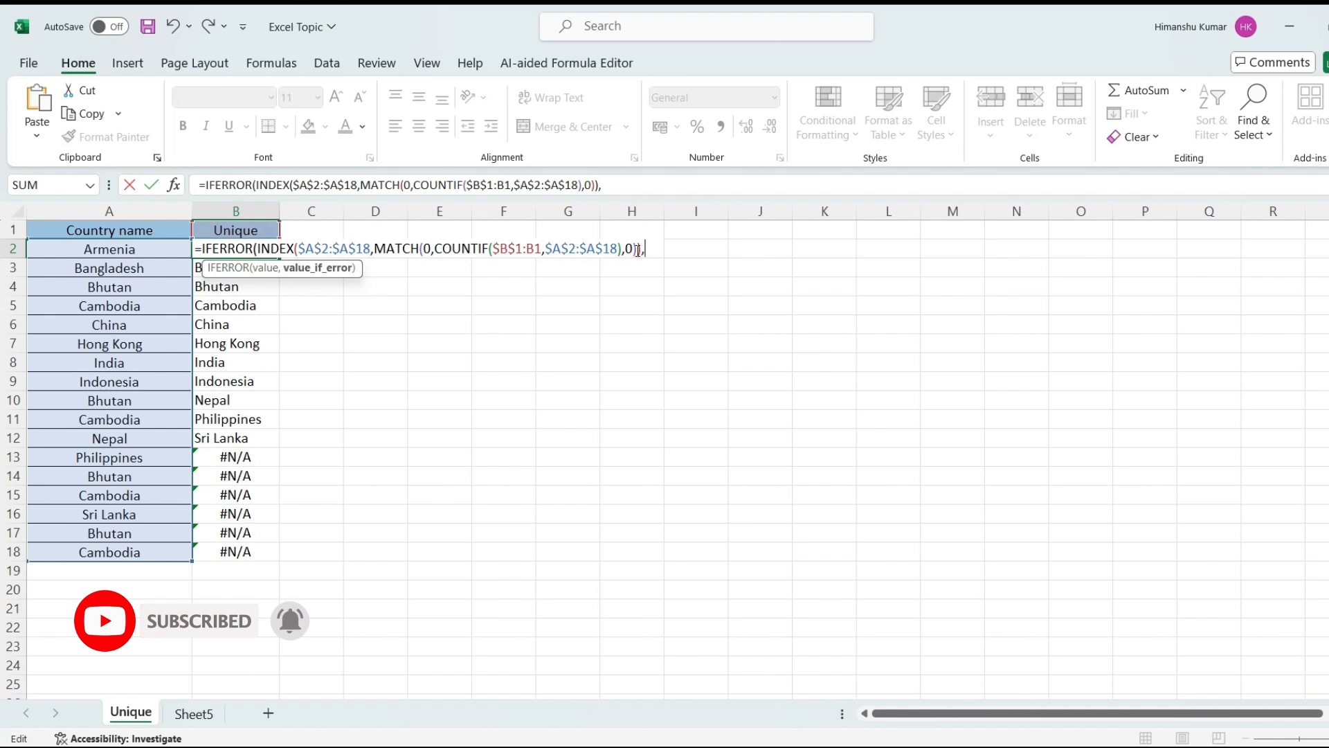
type("\"\"")
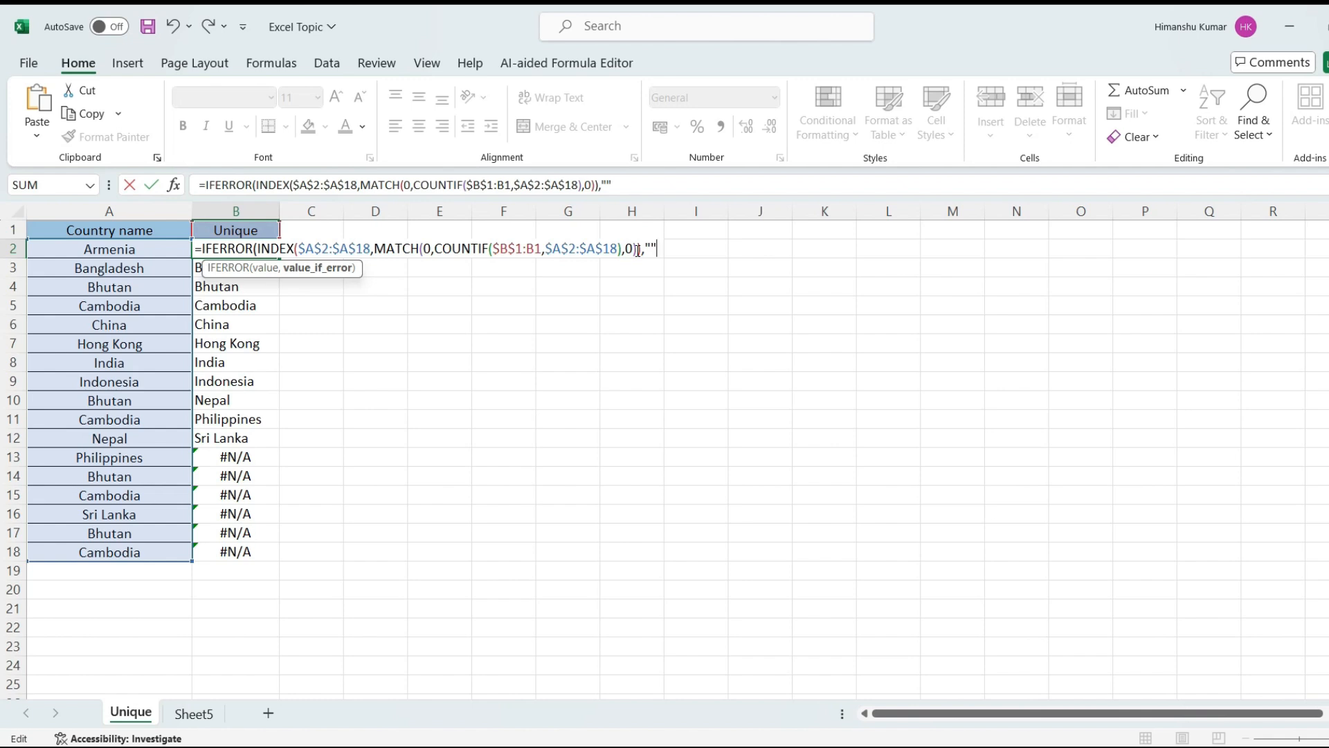
type("\")")
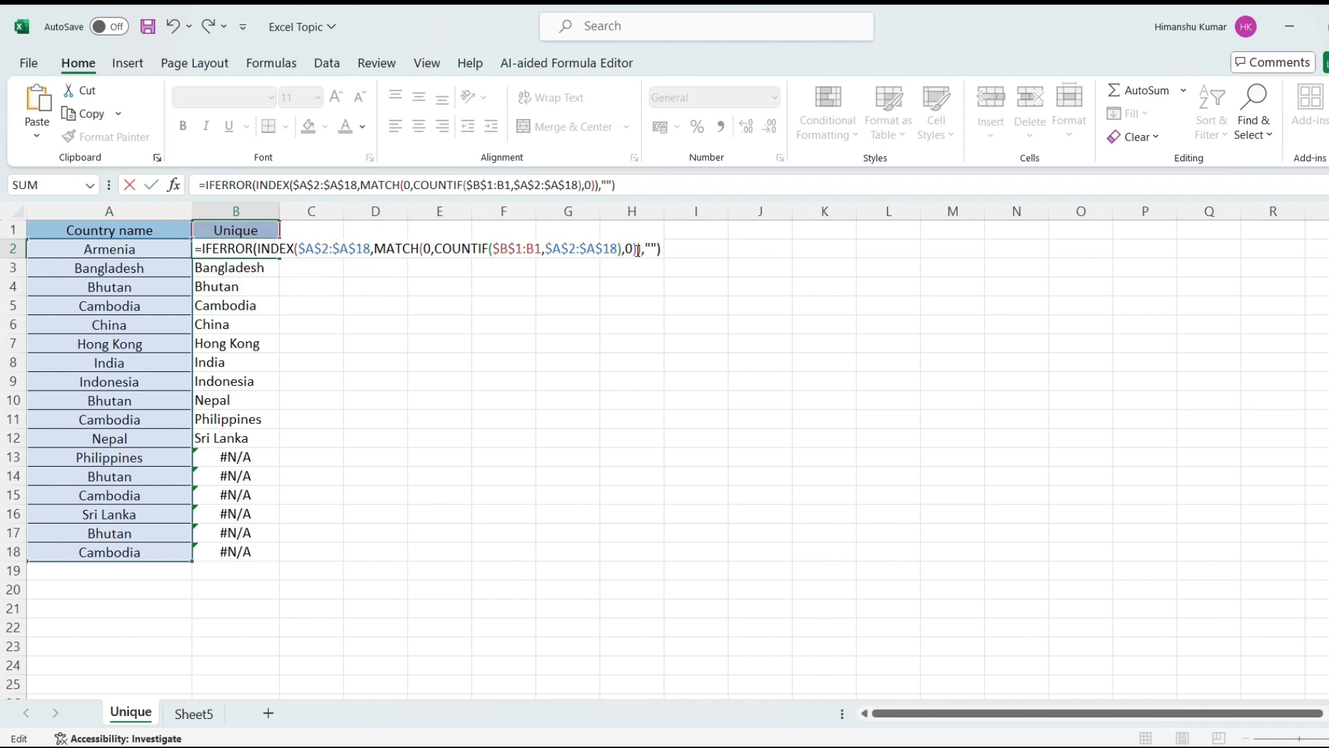
key("Return")
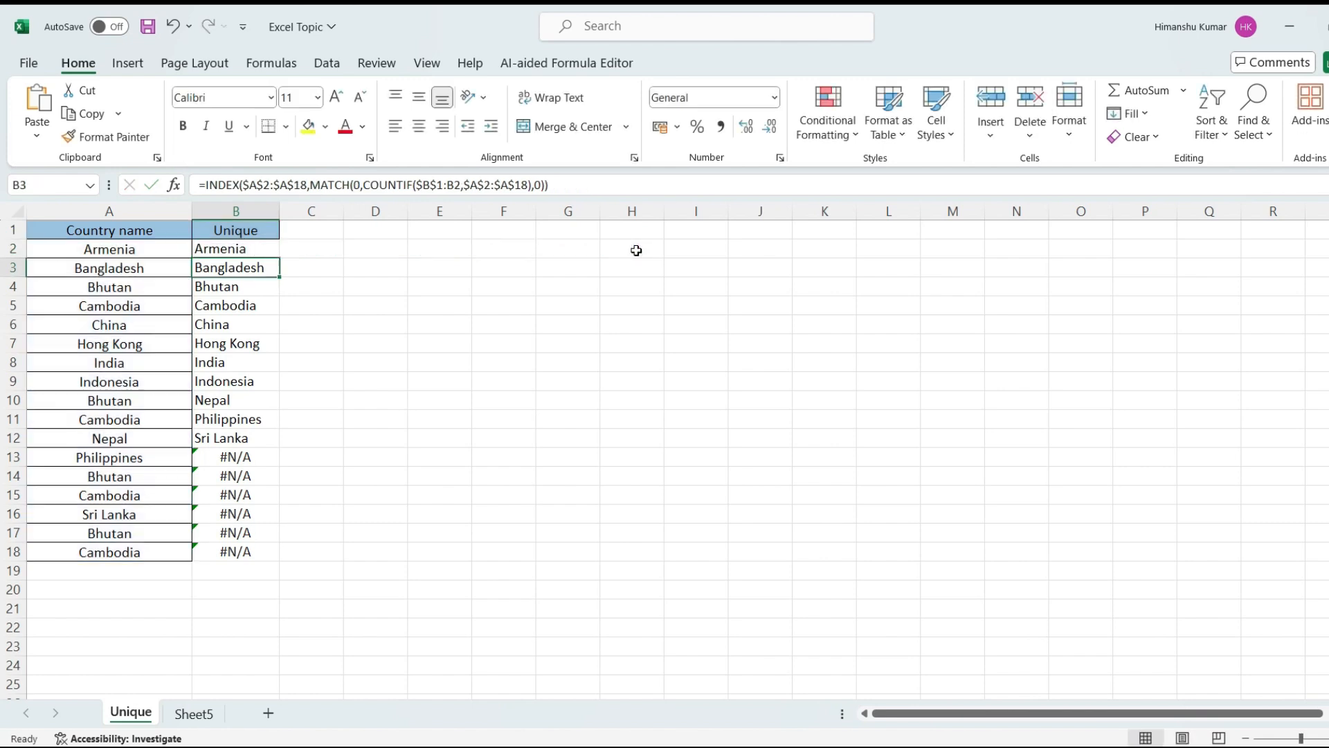
Fill the IFERROR formula from B2 down the Unique column through B18
key("Up")
key("ctrl+shift+Down")
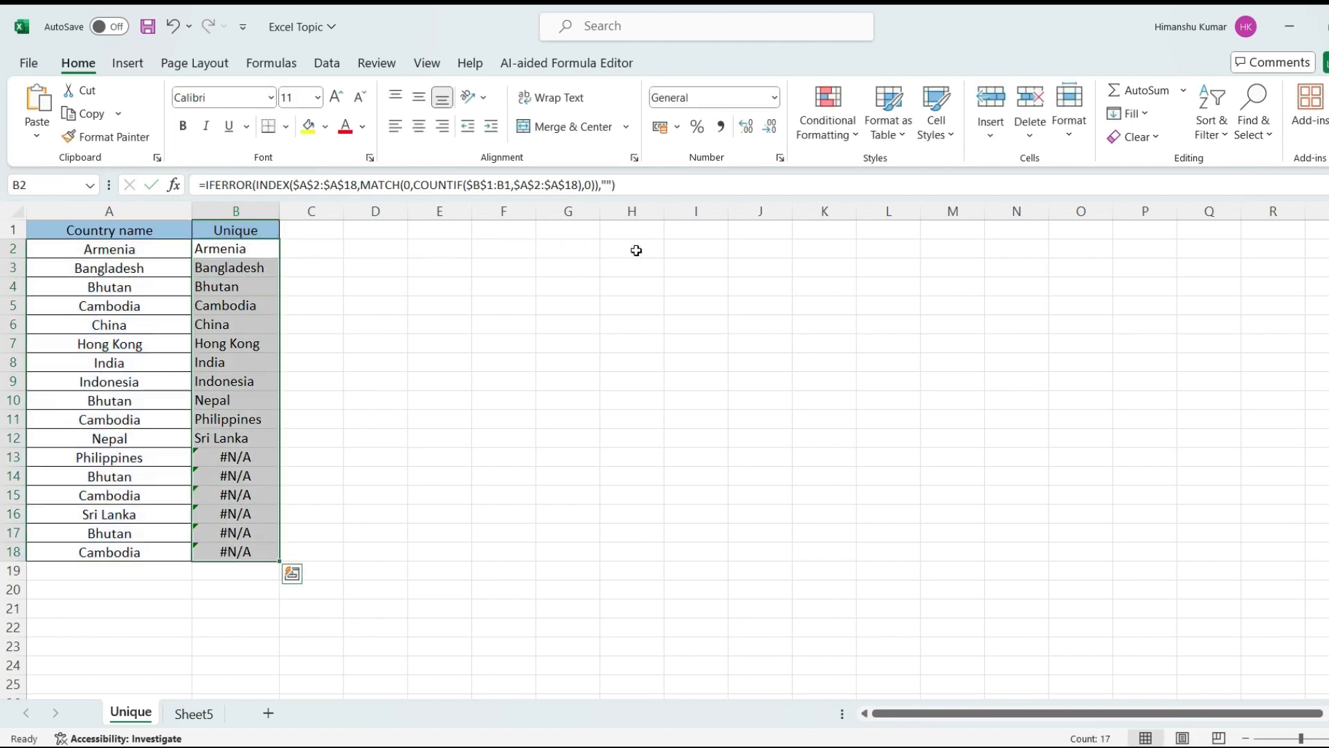
key("ctrl+d")
key("ctrl+q")
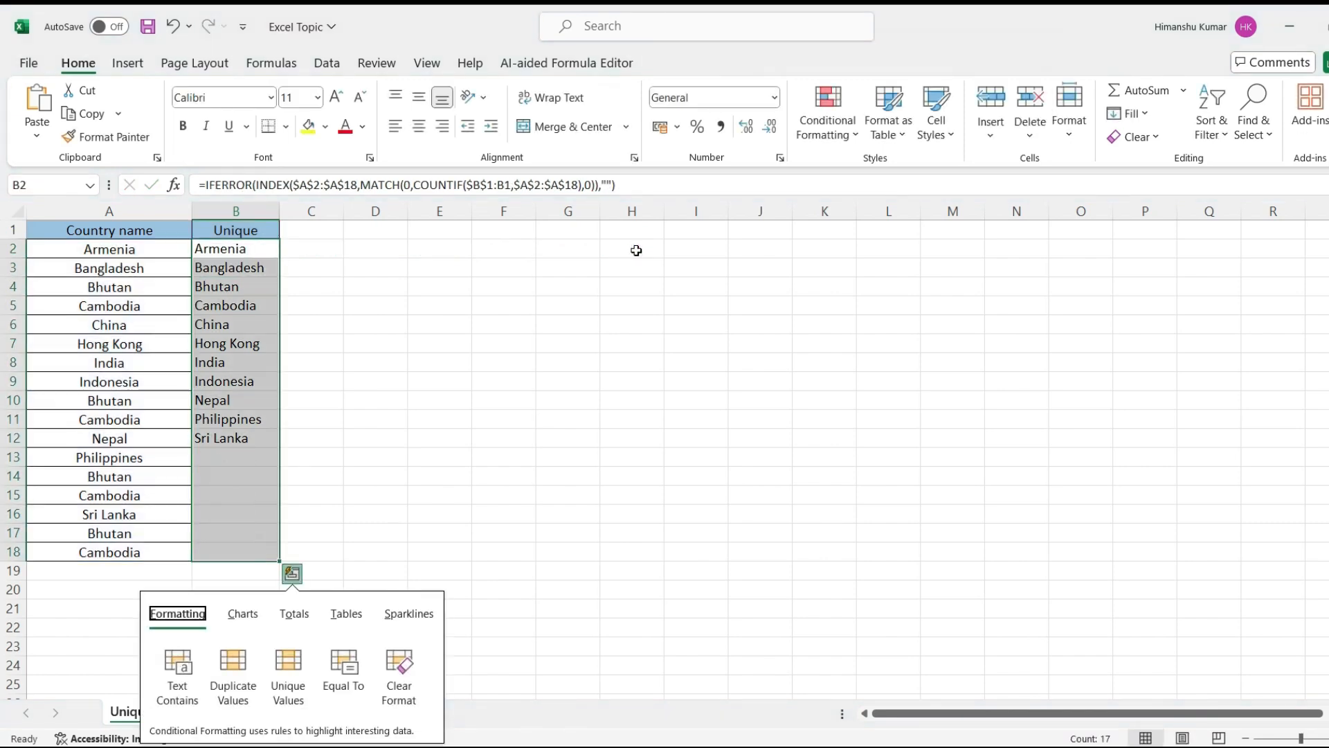
key("Escape")
Examine the results and the IFERROR formulas down the Unique column, including the rows below the last country name
key("Up")
key("Down")
key("Down")
key("Down")
key("Down")
key("Down")
key("Down")
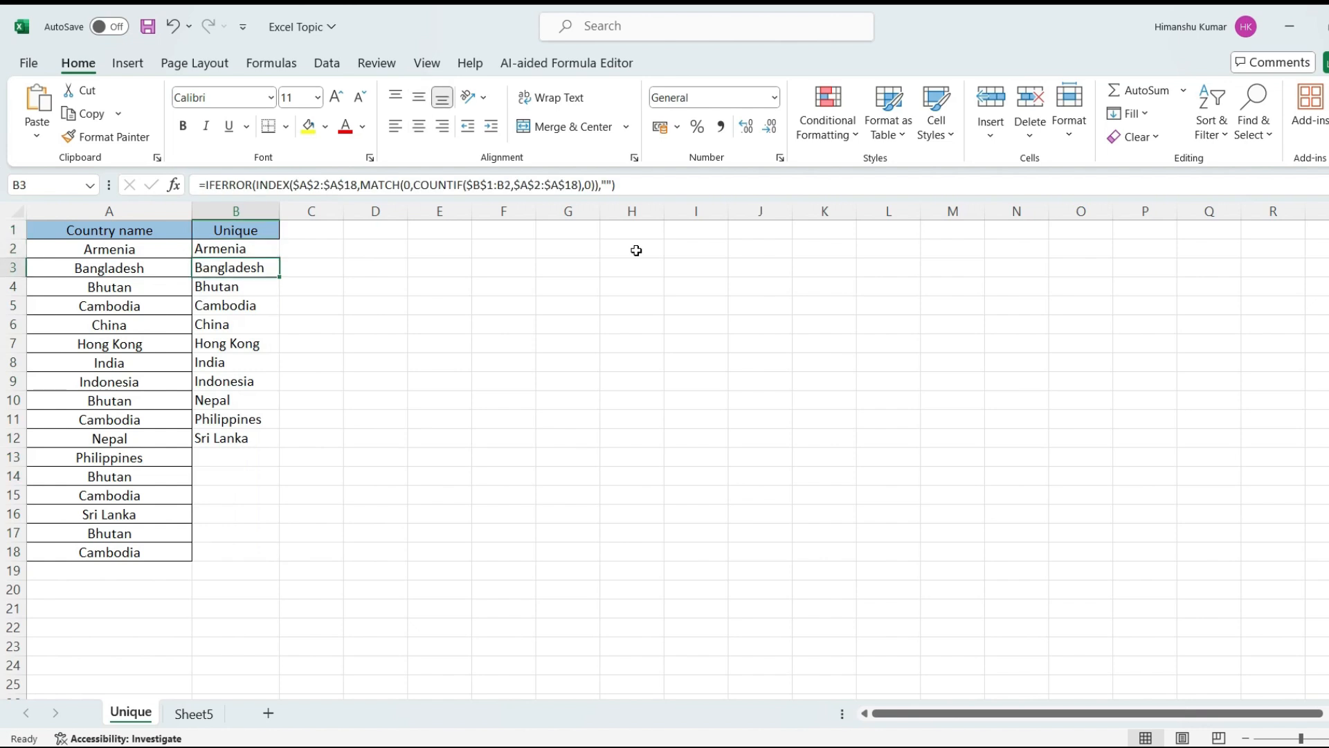
key("Down")
key("Down")
key("Down")
key("Down")
key("Down")
key("Down")
key("Down")
key("Down")
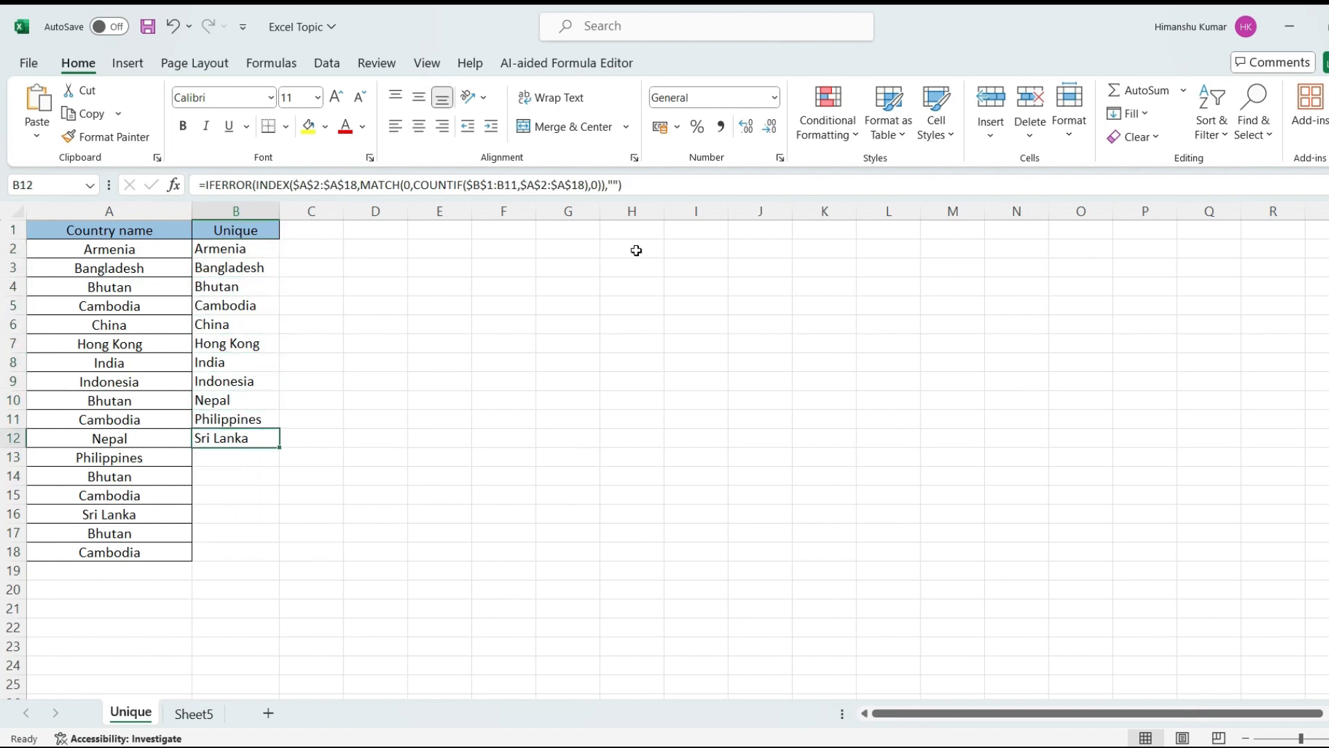
key("Down")
key("Down")
key("Down")
key("Down")
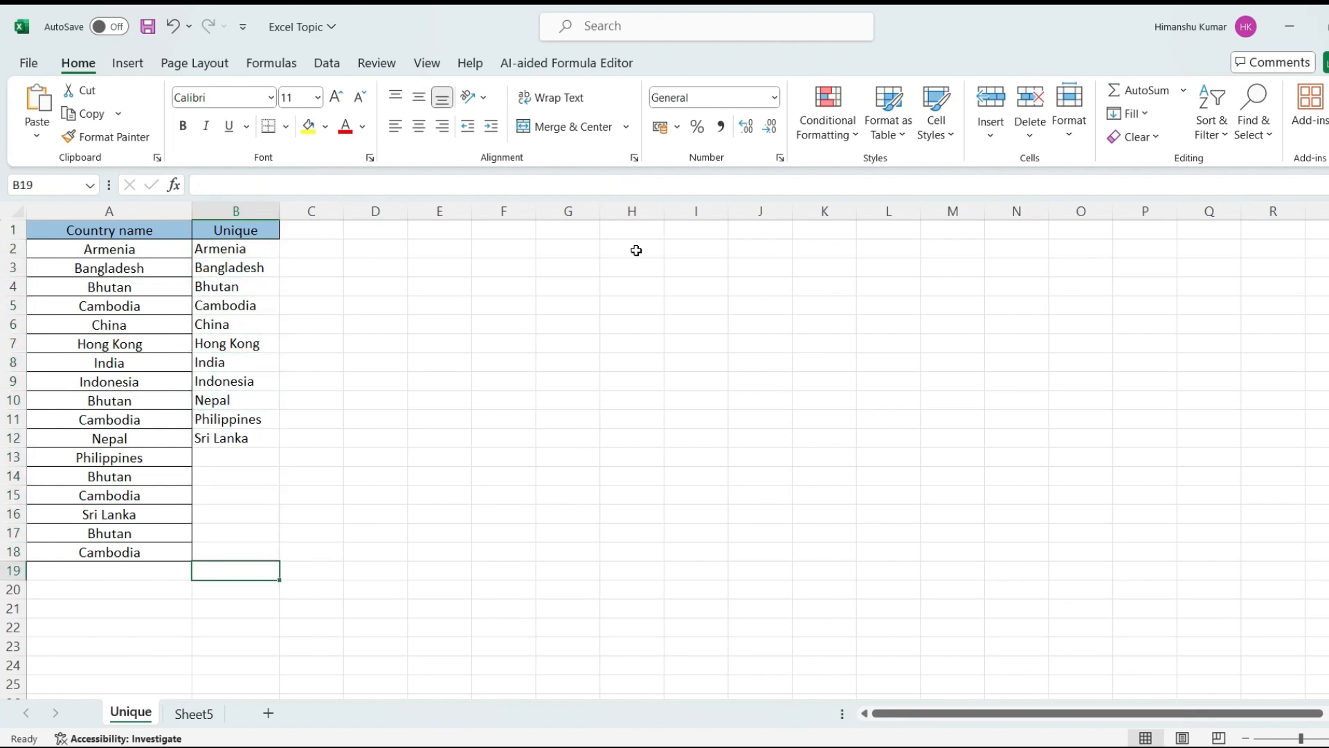
key("Up")
key("Up")
key("Up")
key("Up")
key("Up")
key("Up")
key("Up")
key("Up")
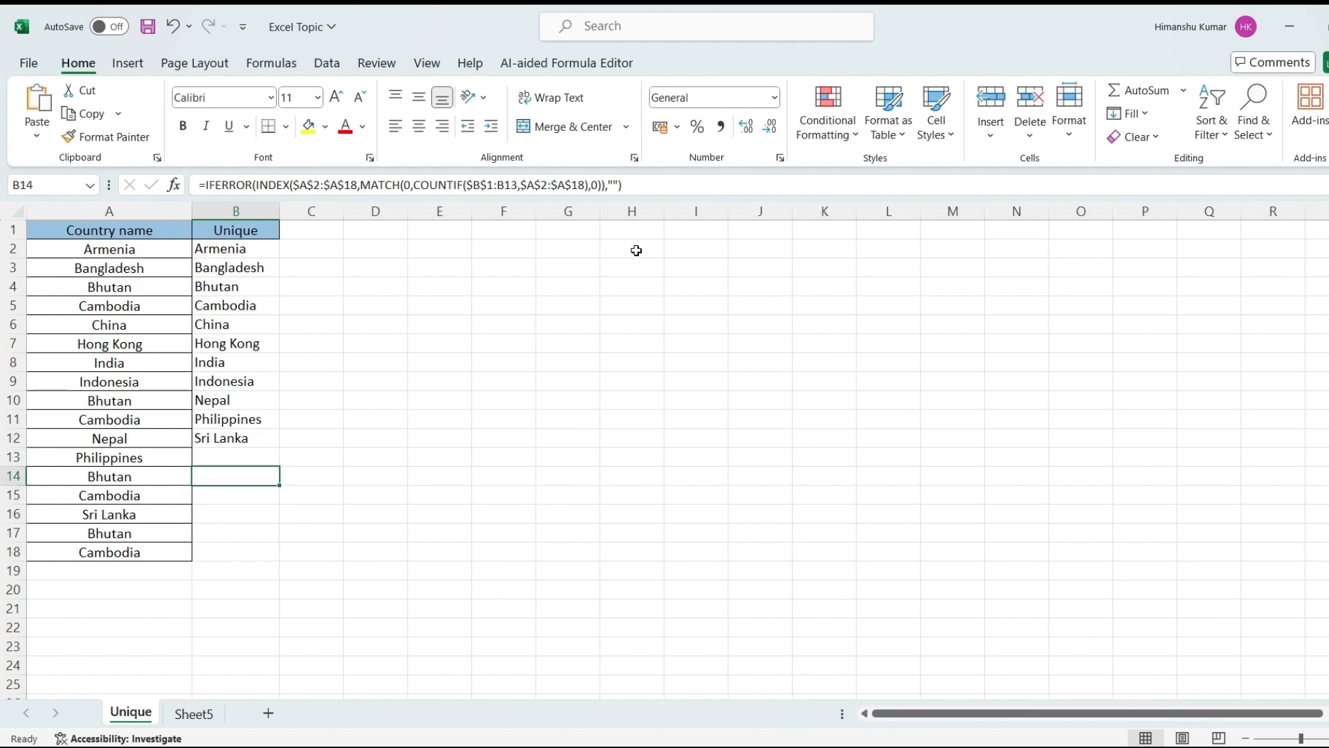
key("Up")
key("Up")
key("Up")
key("Up")
key("Up")
key("Up")
key("Up")
key("Up")
key("Up")
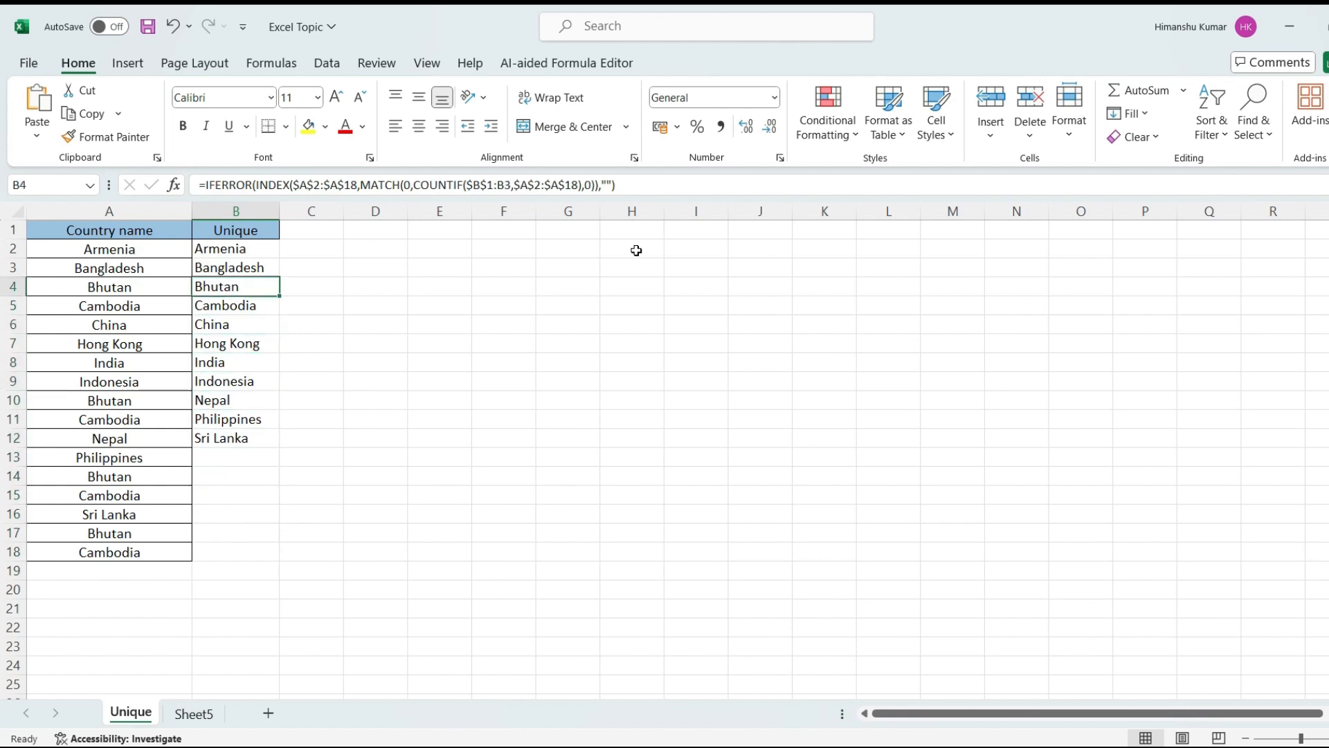
key("Down")
key("Down")
key("Down")
key("Down")
key("Down")
key("Down")
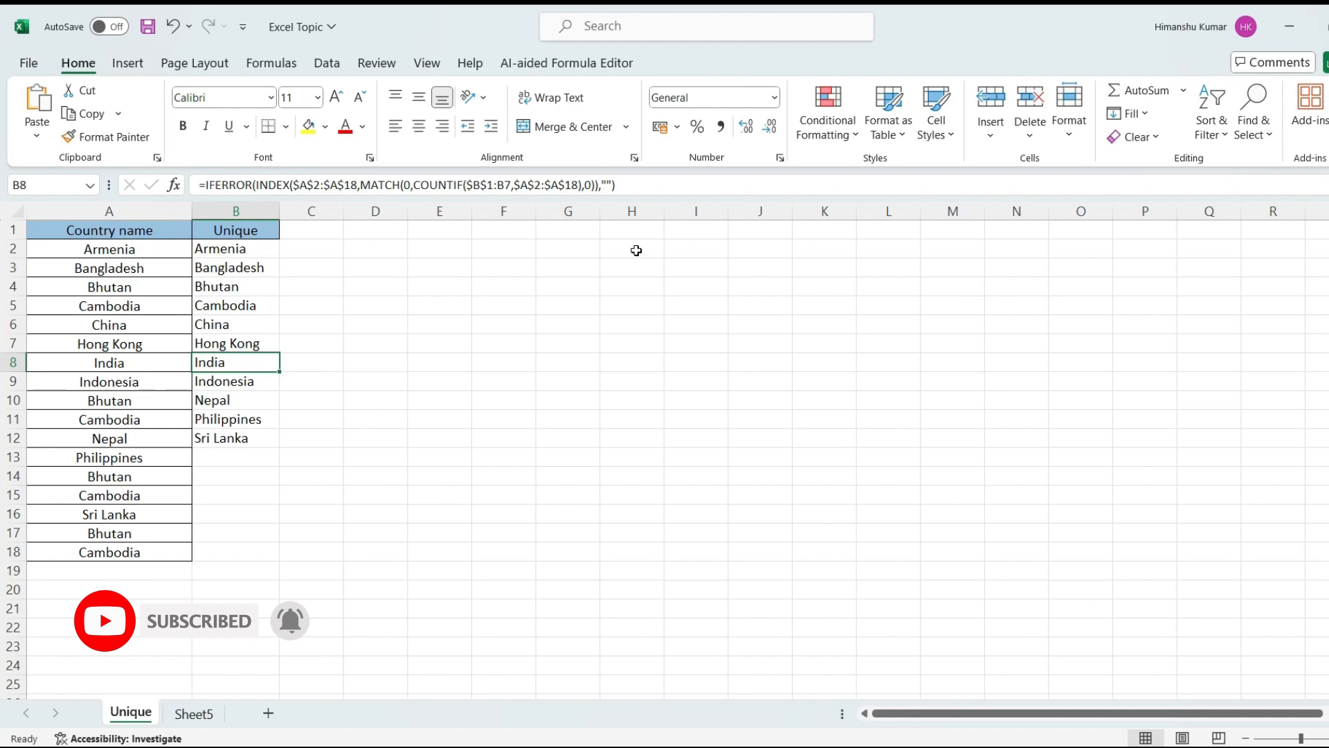
key("Up")
key("Up")
key("Up")
key("Up")
key("Up")
key("Up")
key("Up")
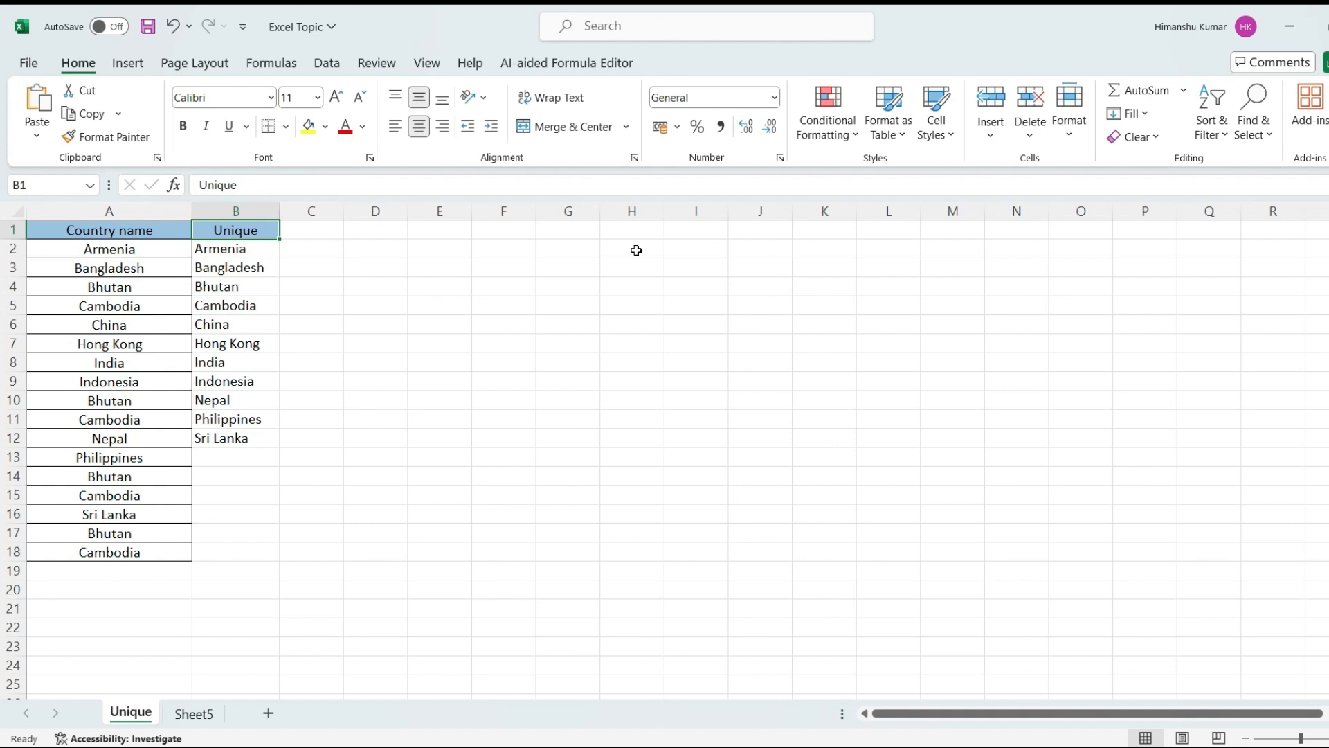
Enter =UNIQUE(A2:A18) in C2 to list the distinct country names
key("Right")
key("Down")
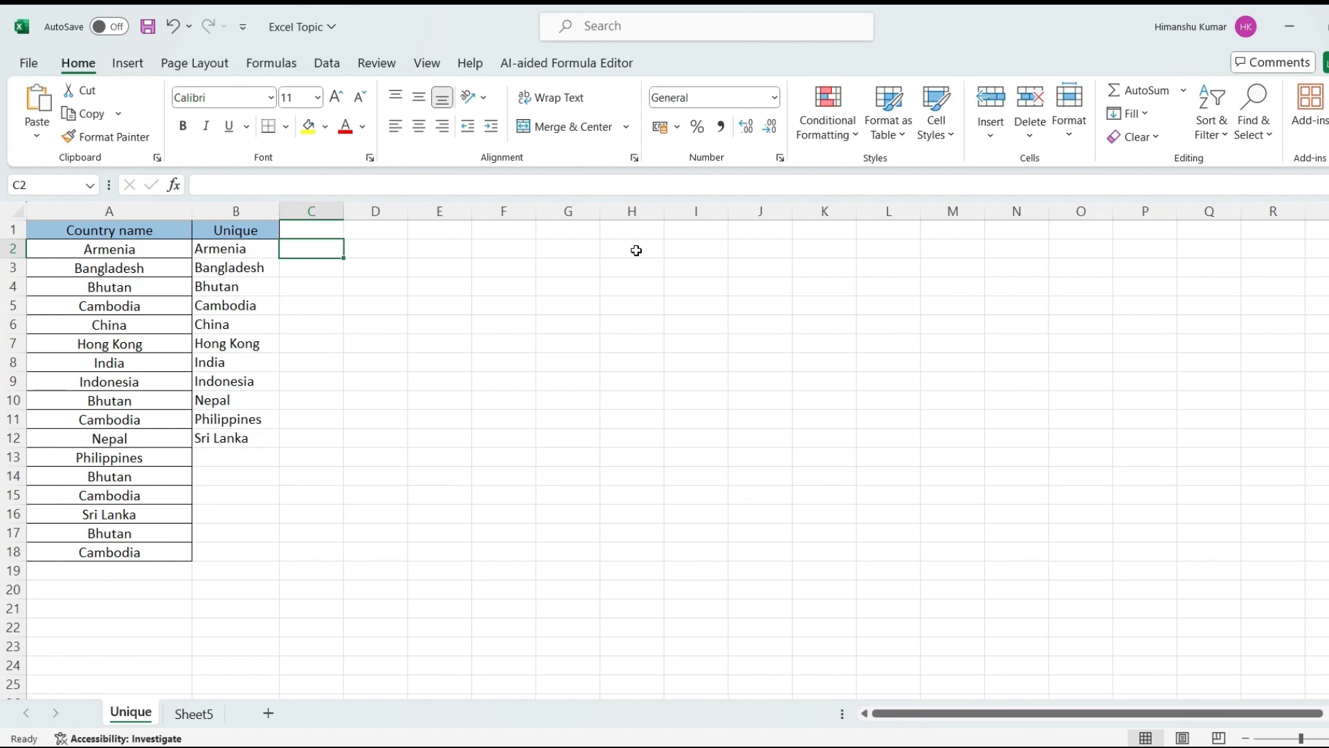
type("=uni")
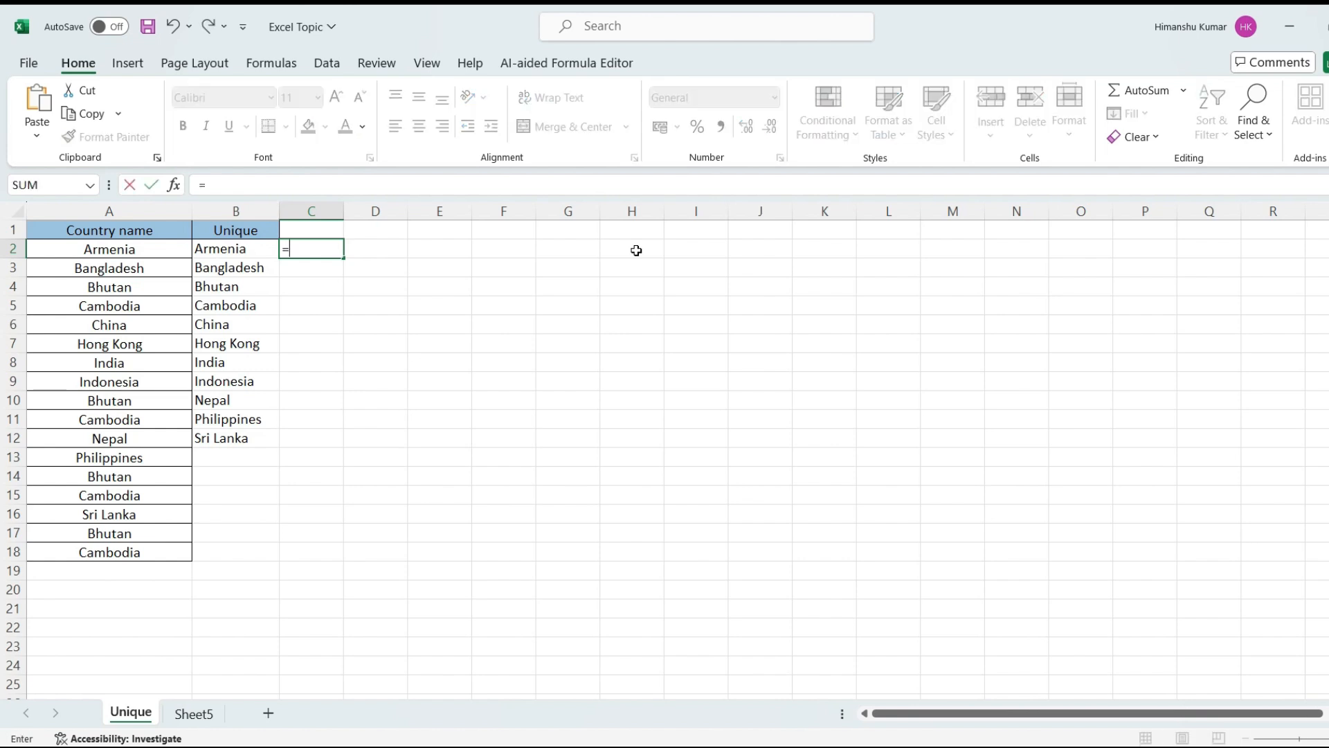
key("Down")
key("Down")
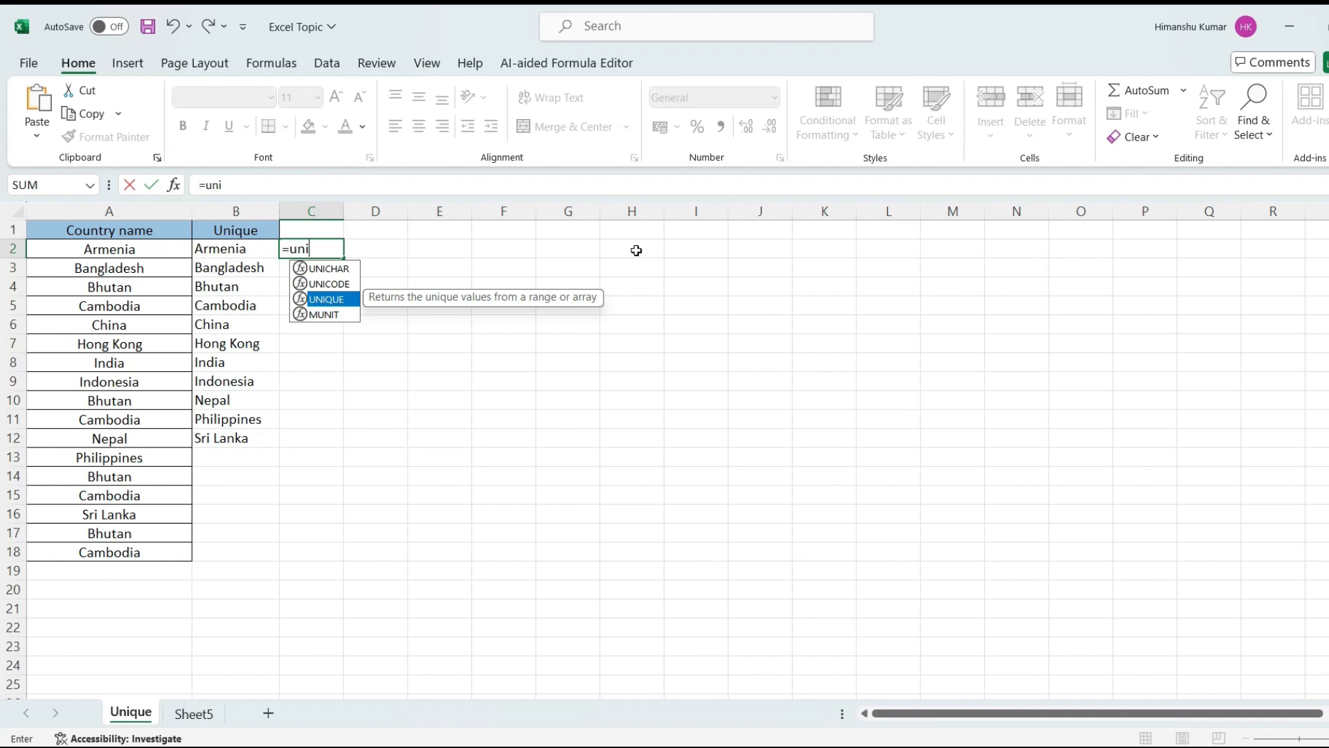
key("Tab")
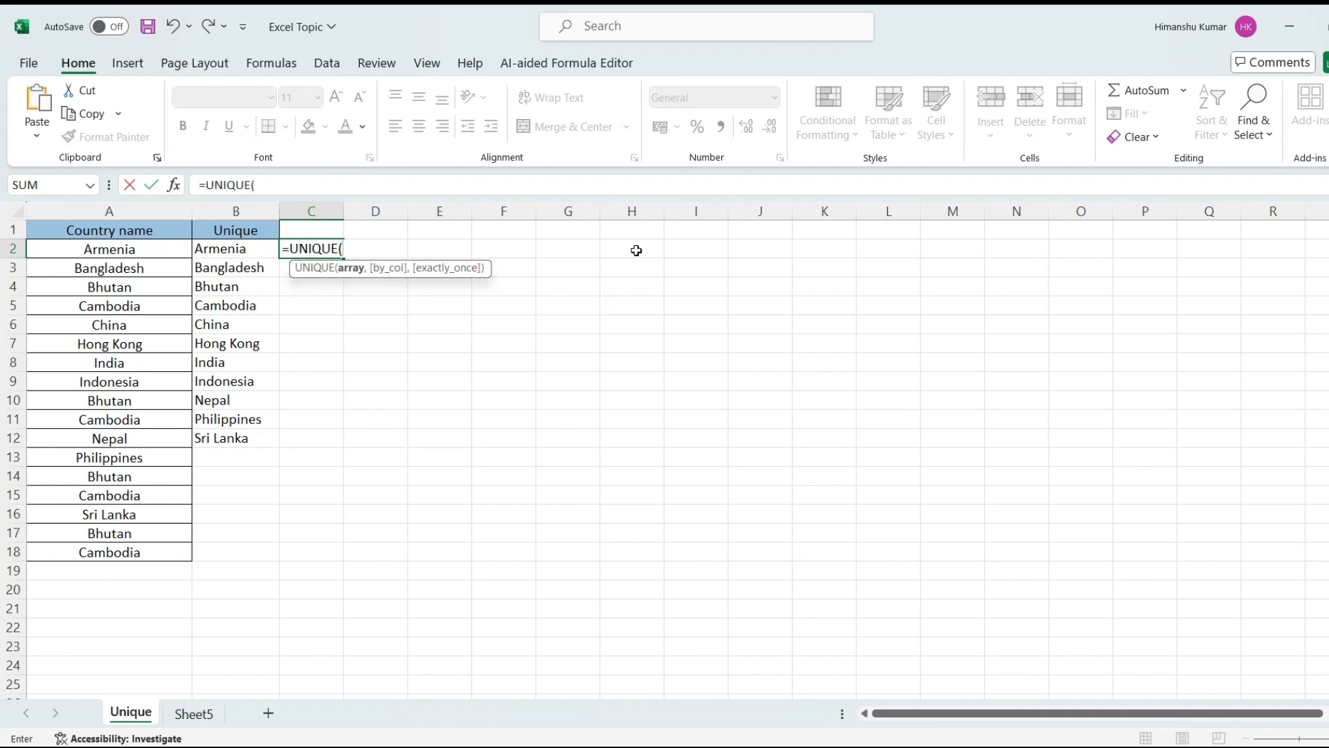
key("Left")
key("Left")
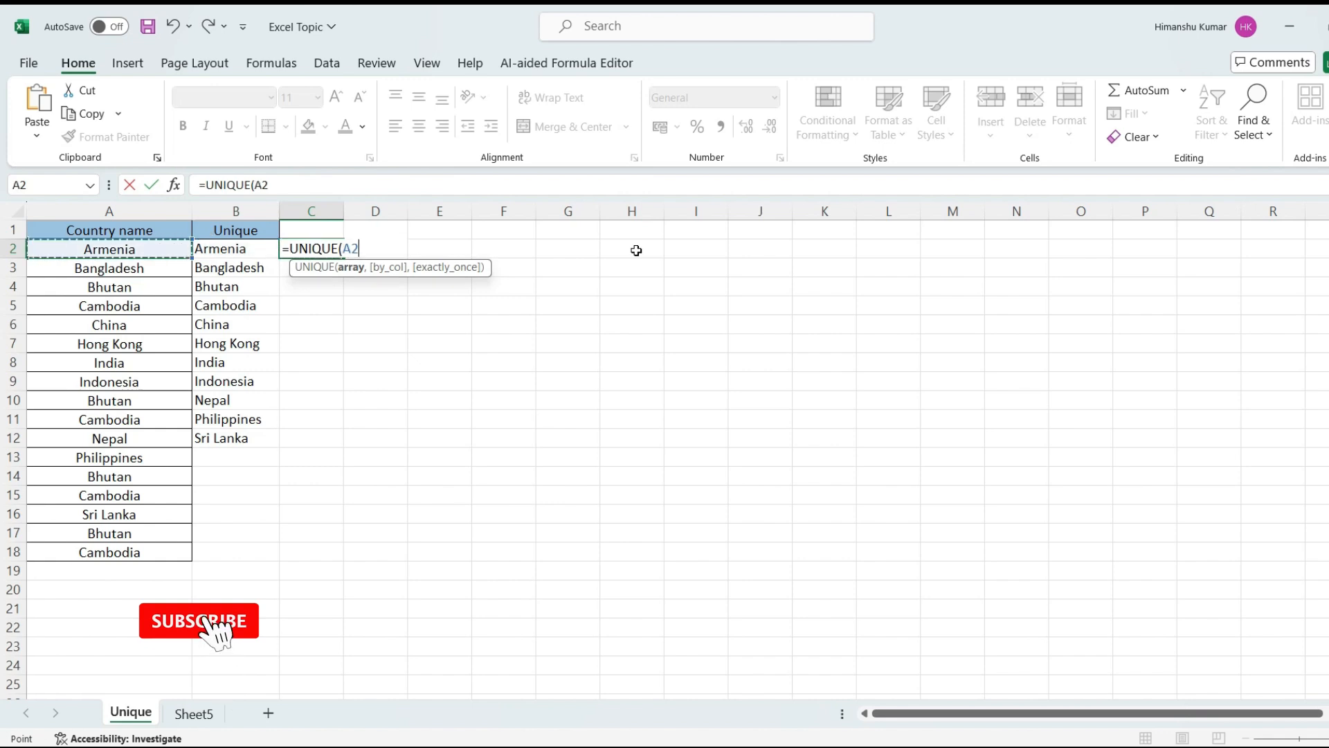
key("ctrl+shift+Down")
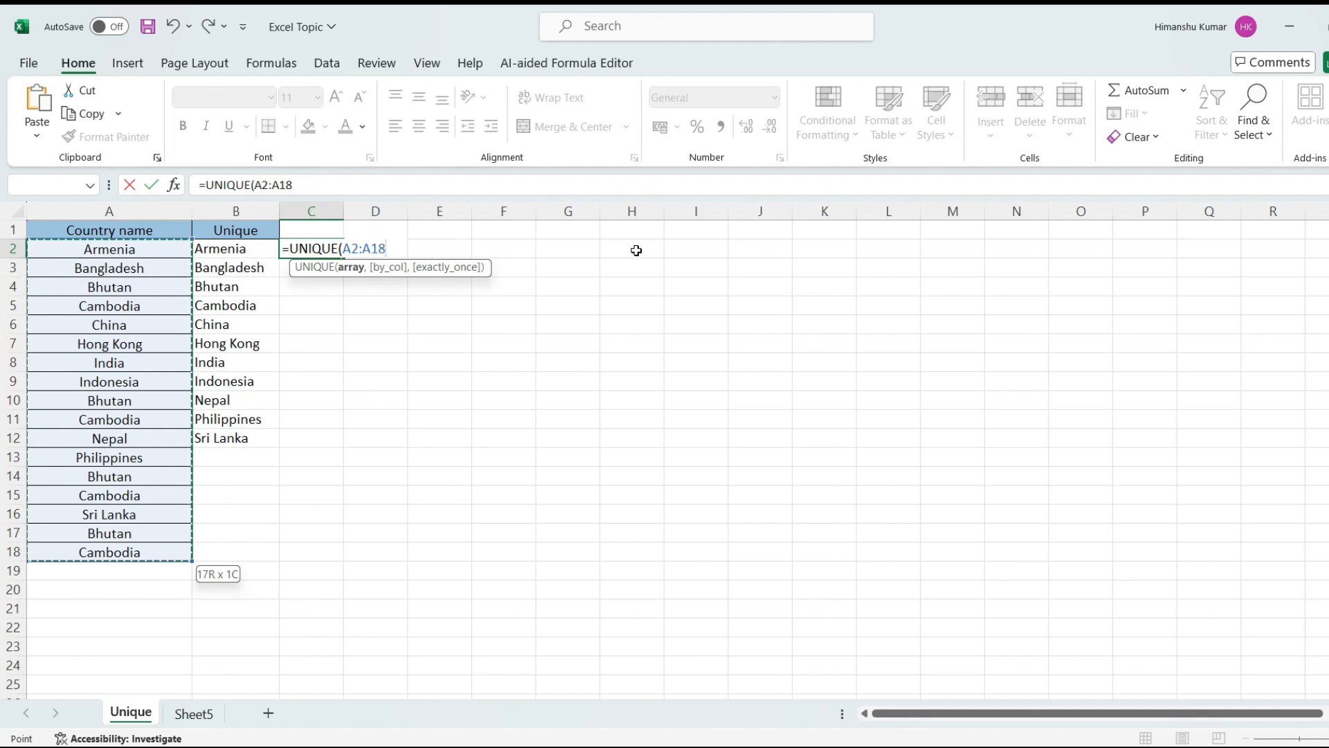
key("Return")
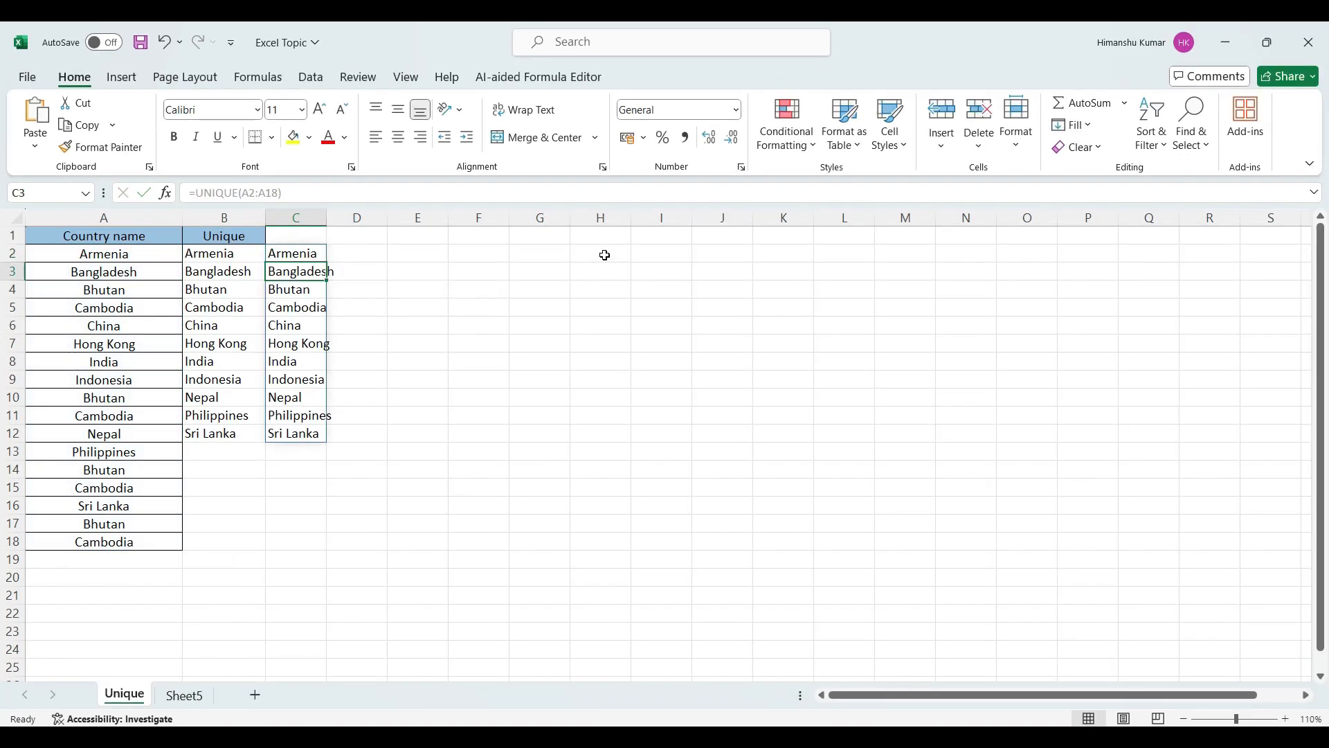
Select the UNIQUE results in C2:C12 and fit column C's width to its contents
key("Up")
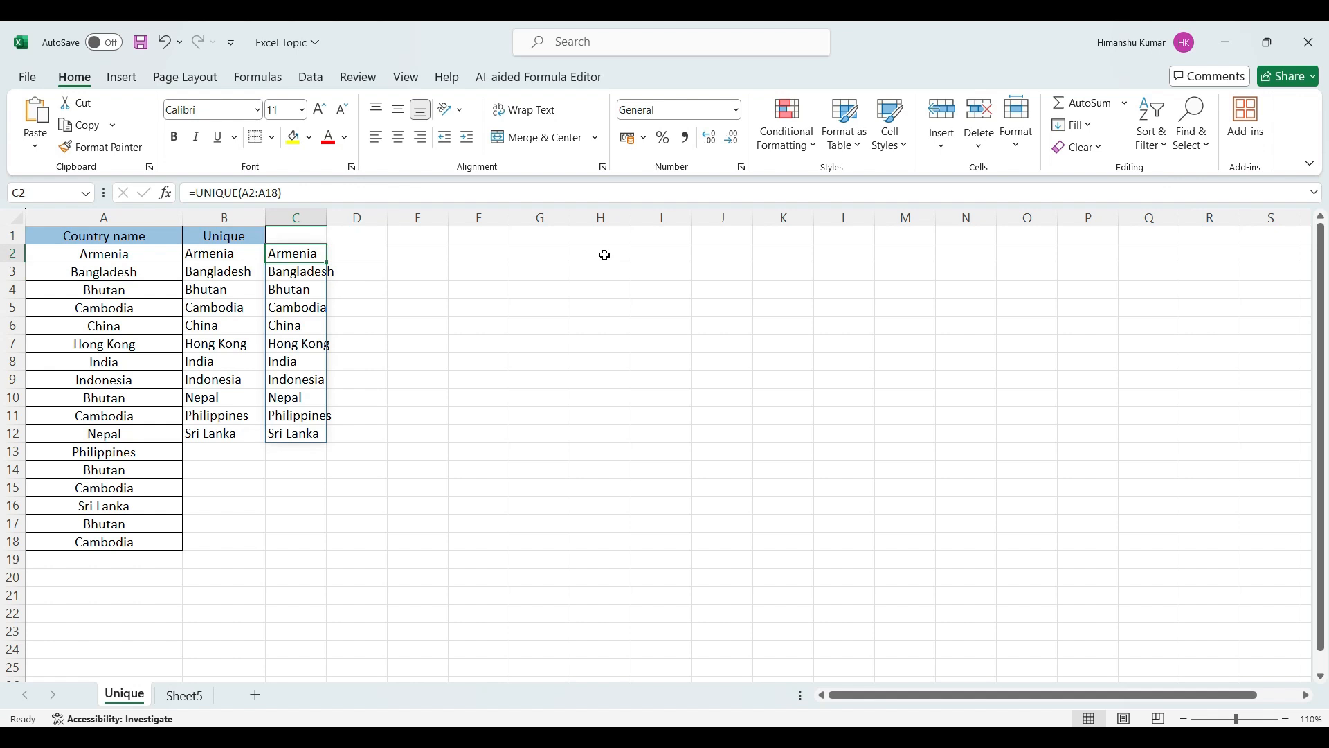
key("shift+Down")
key("shift+Down")
key("shift+Down")
key("shift+Down")
key("shift+Down")
key("shift+Down")
key("shift+Down")
key("shift+Down")
key("shift+Down")
key("shift+Down")
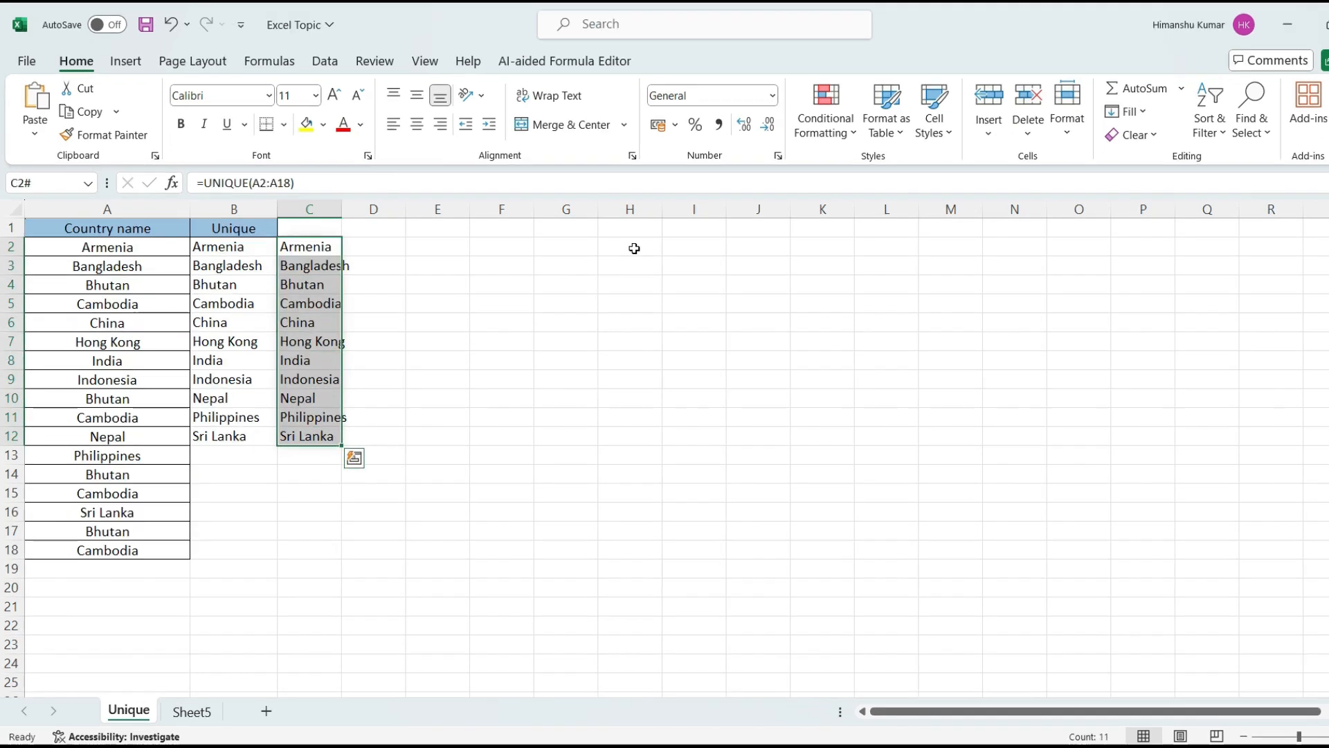
double_click(342, 205)
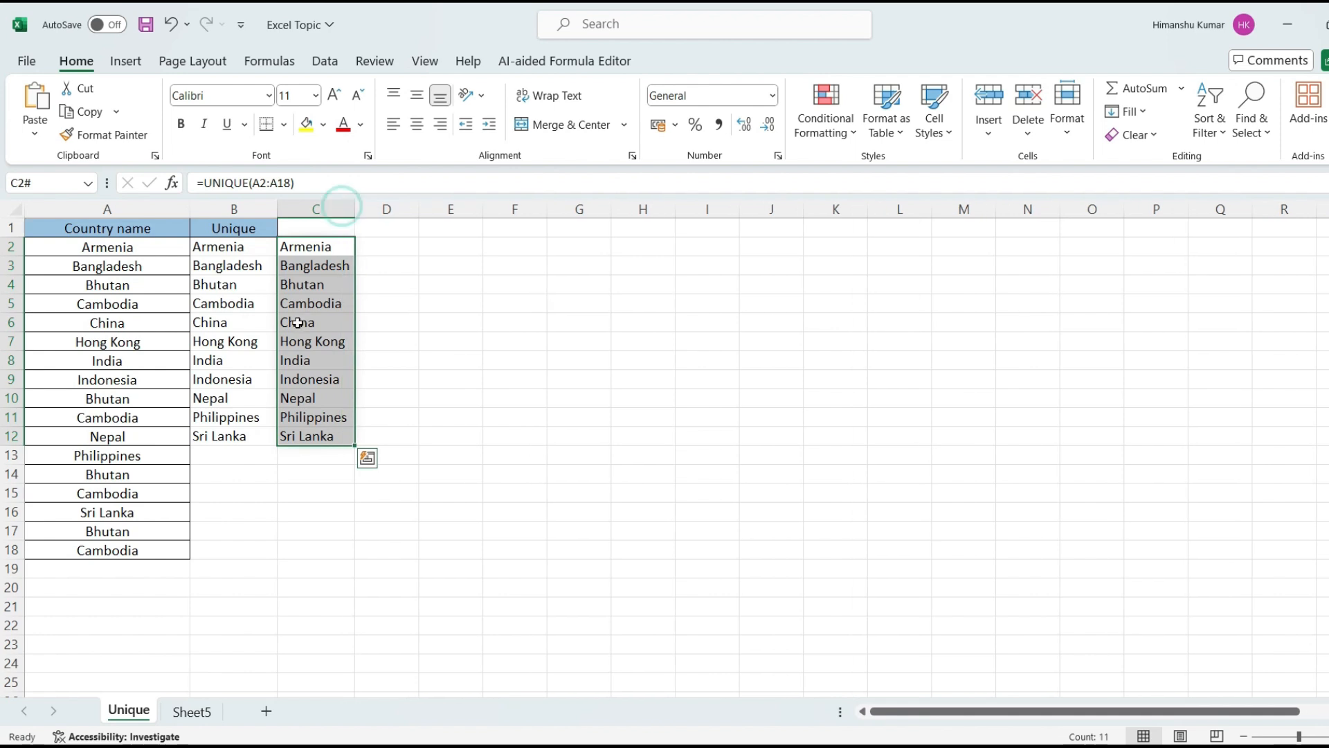
Compare the lists in B2:B12 and C2:C12, and enter =C2=B2 in D2 to test whether they match
left_click_drag(214, 248, 219, 429)
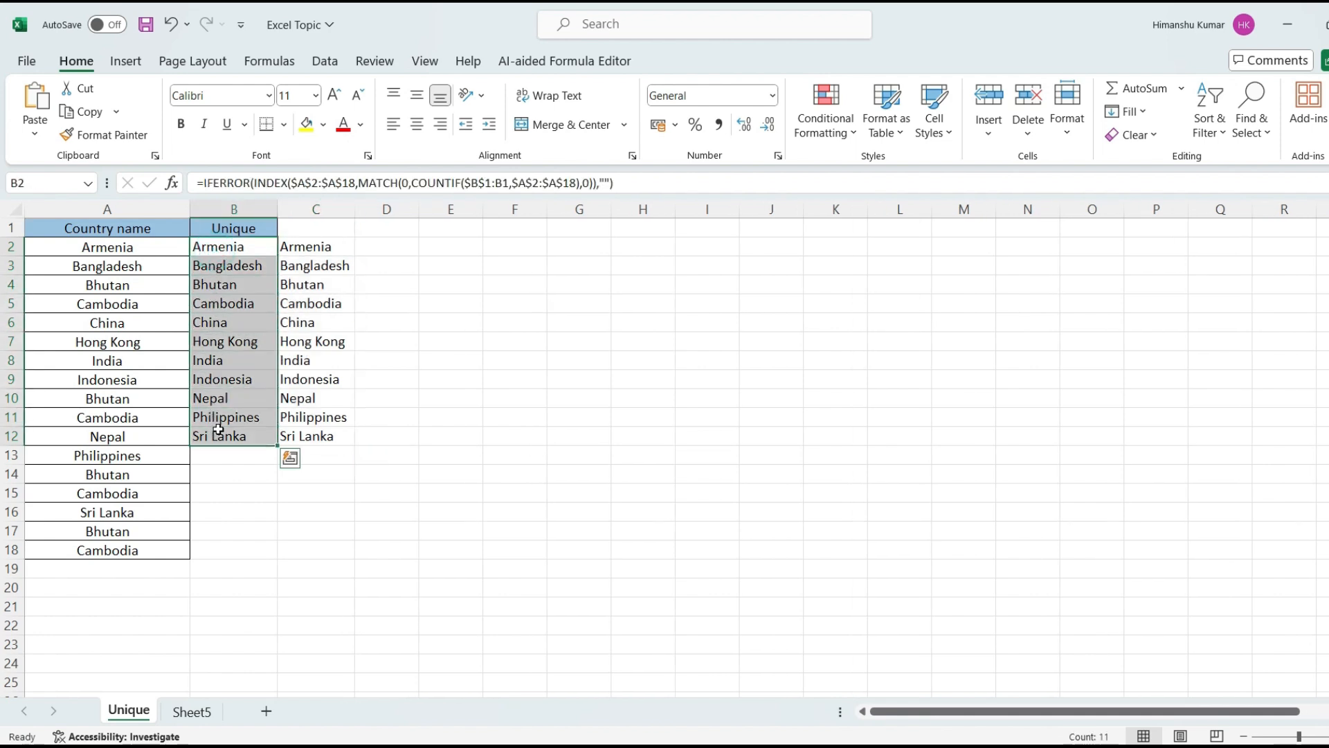
left_click_drag(294, 246, 321, 429)
left_click(376, 242)
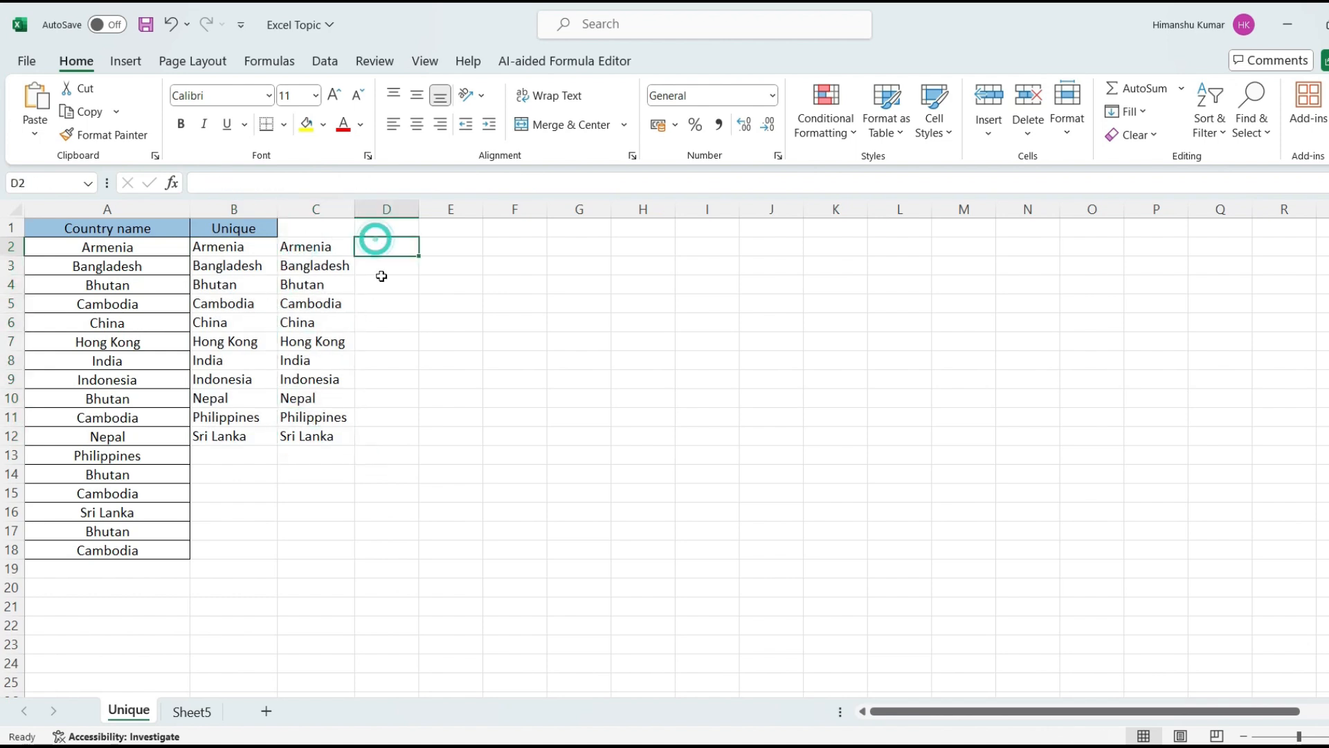
type("=")
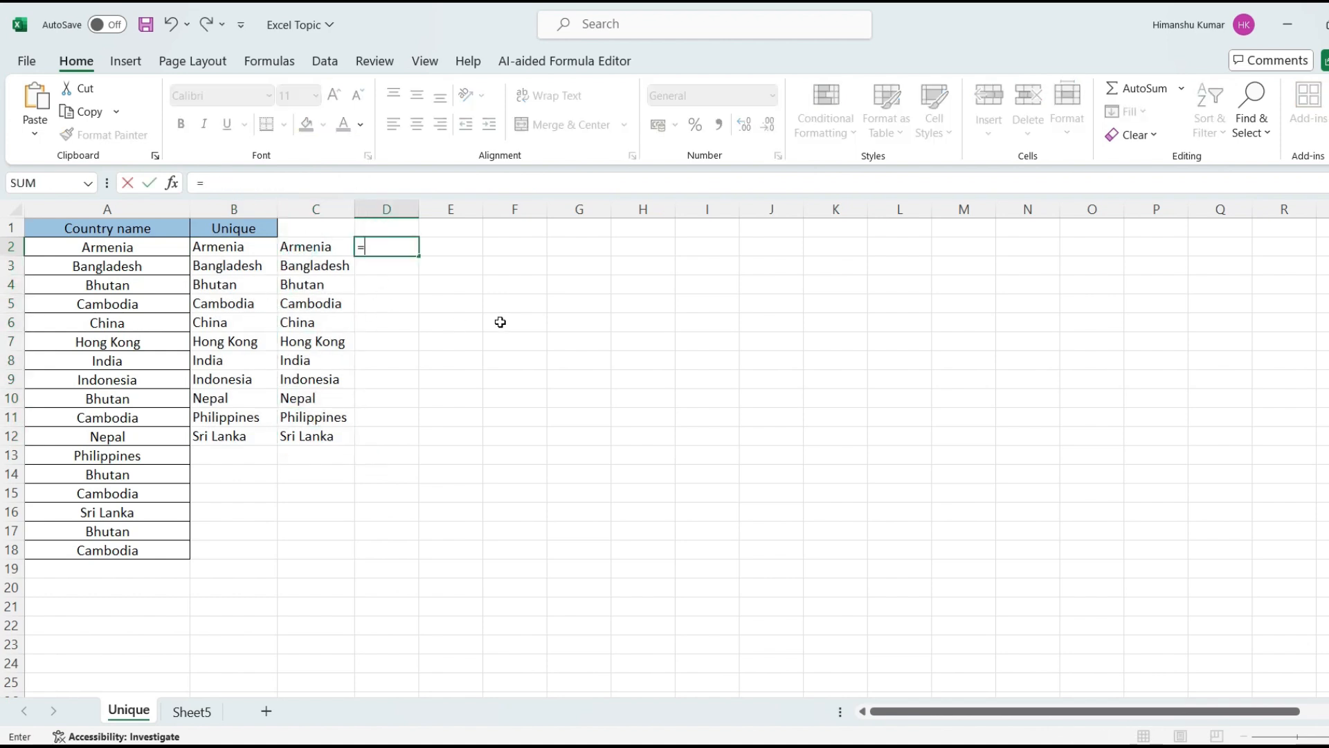
key("Left")
type("=")
key("Left")
key("Left")
key("Return")
Fill the comparison formula from D2 down through D12
key("Down")
key("Left")
key("ctrl+Down")
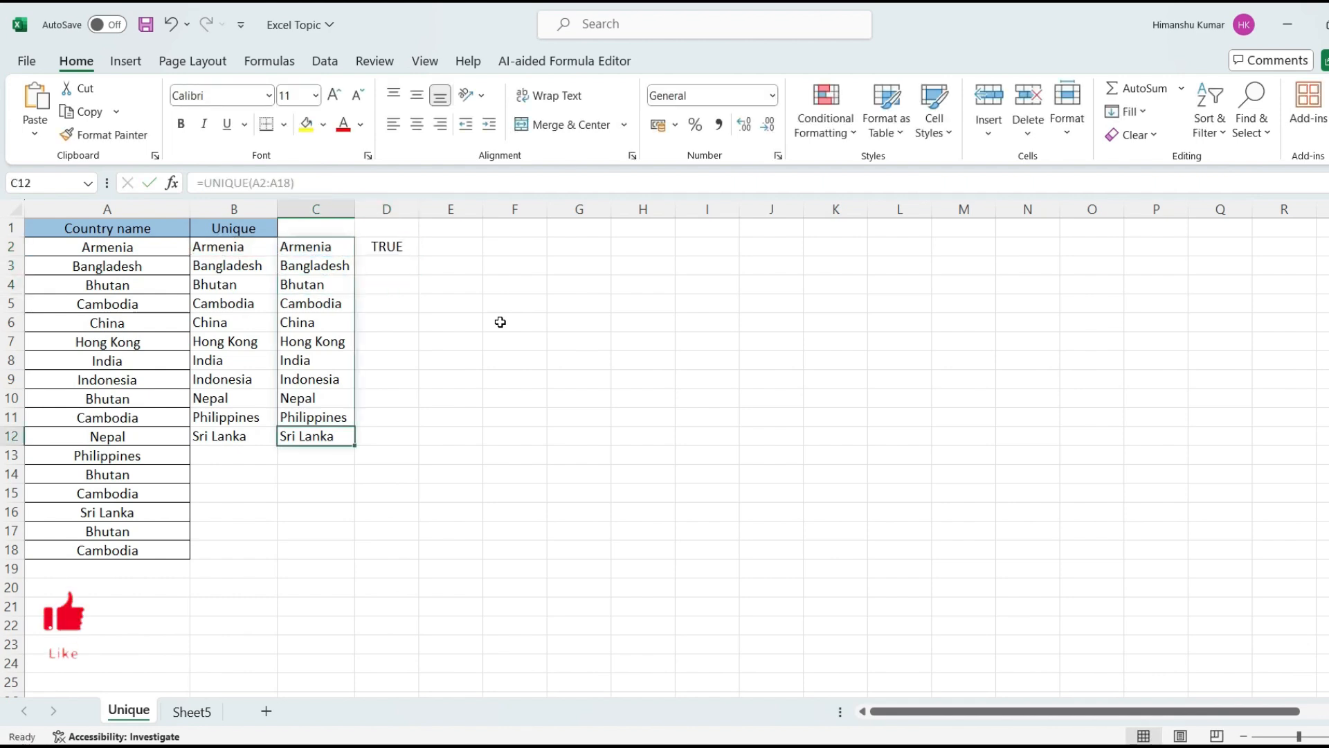
key("Right")
key("ctrl+shift+Up")
key("ctrl+d")
key("Down")
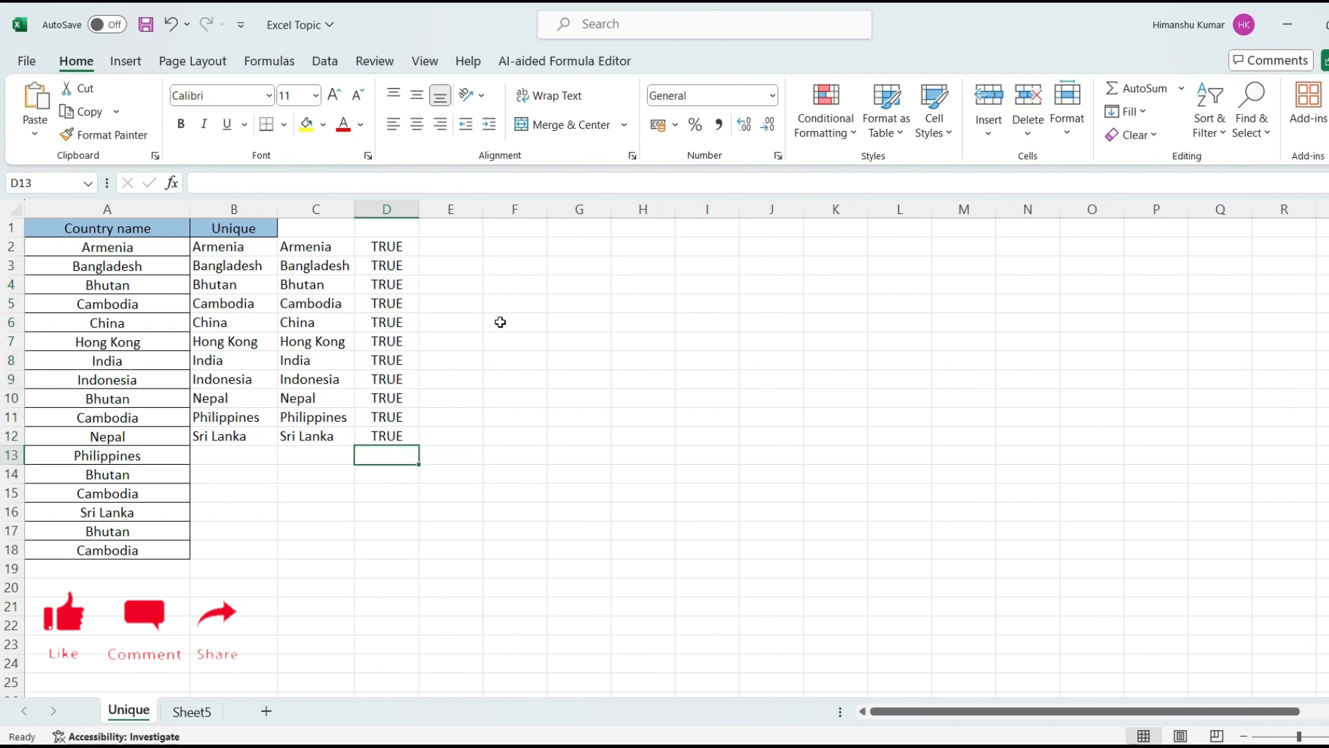
Review the comparison formulas up column D, and check them against the IFERROR formula in B4 and the UNIQUE results in column C
key("Up")
key("Up")
key("Up")
key("Up")
key("Up")
key("Up")
key("Up")
key("Up")
key("Up")
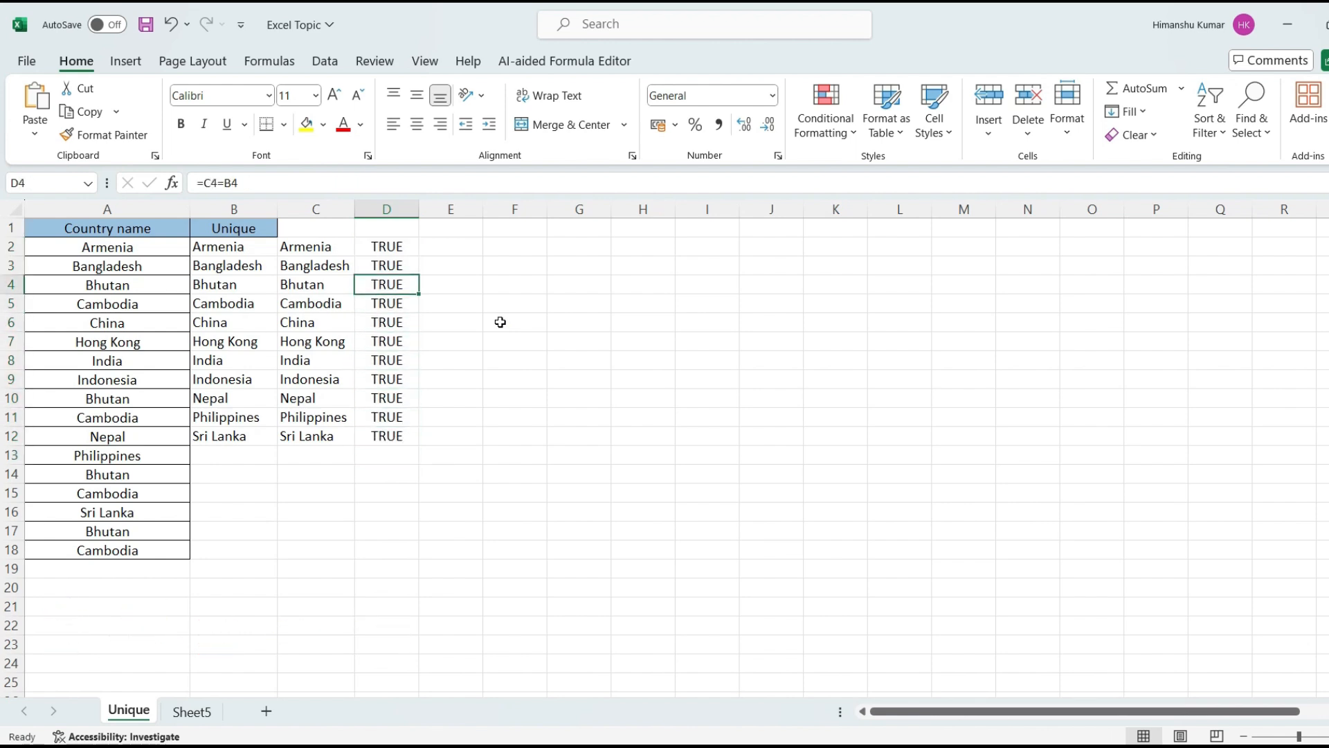
key("Left")
key("Left")
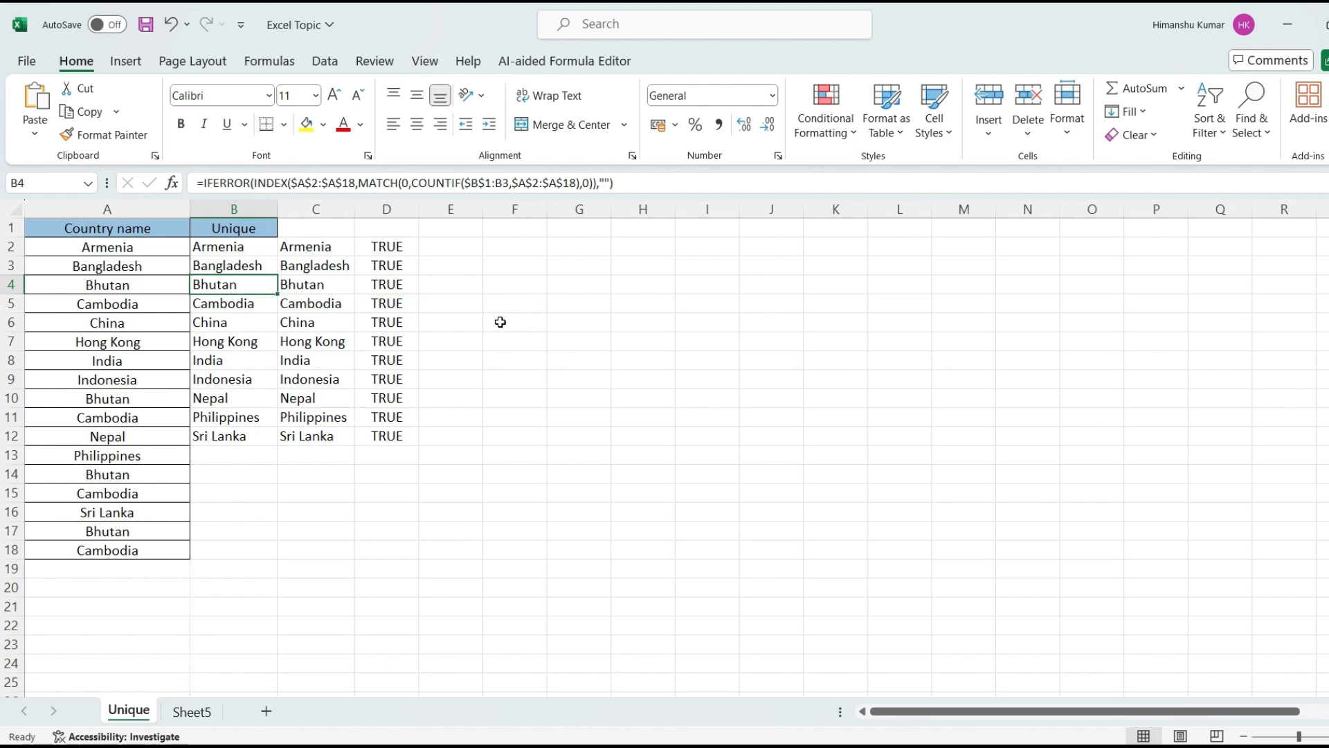
key("Right")
key("Right")
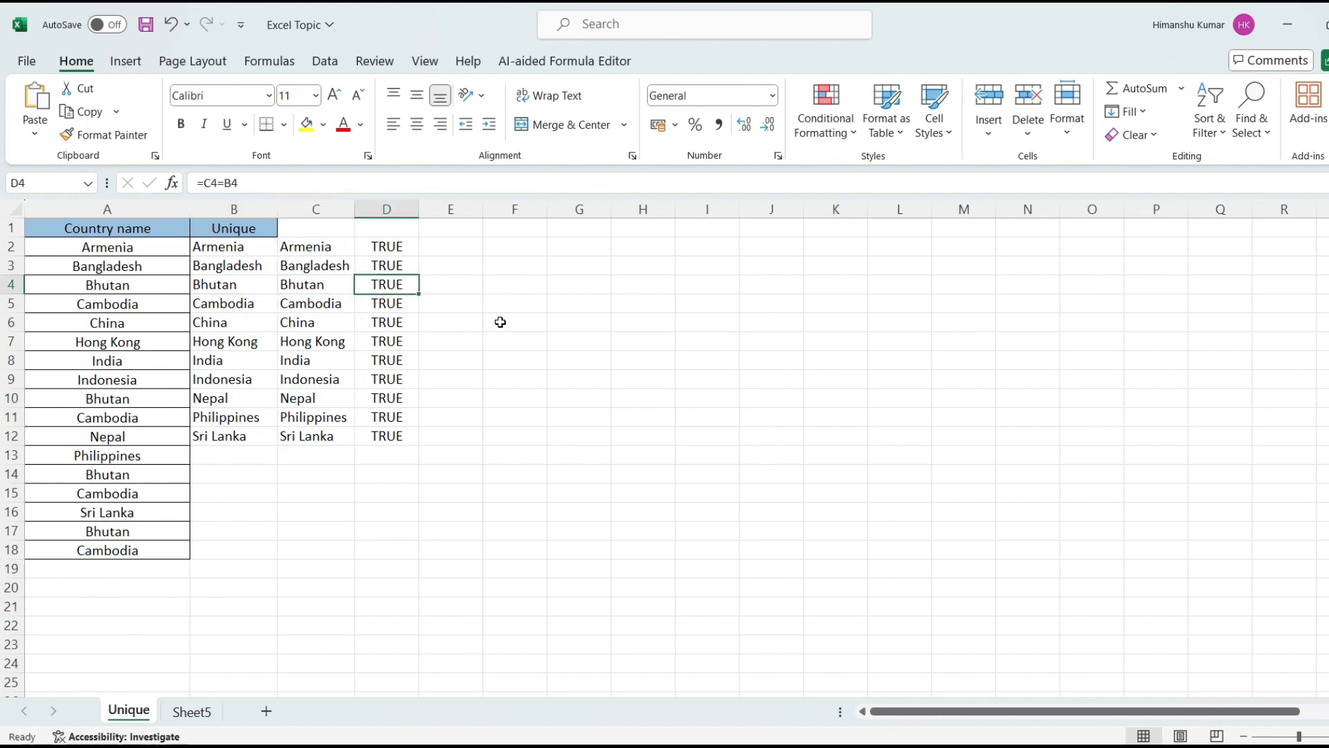
key("Left")
key("Up")
key("Up")
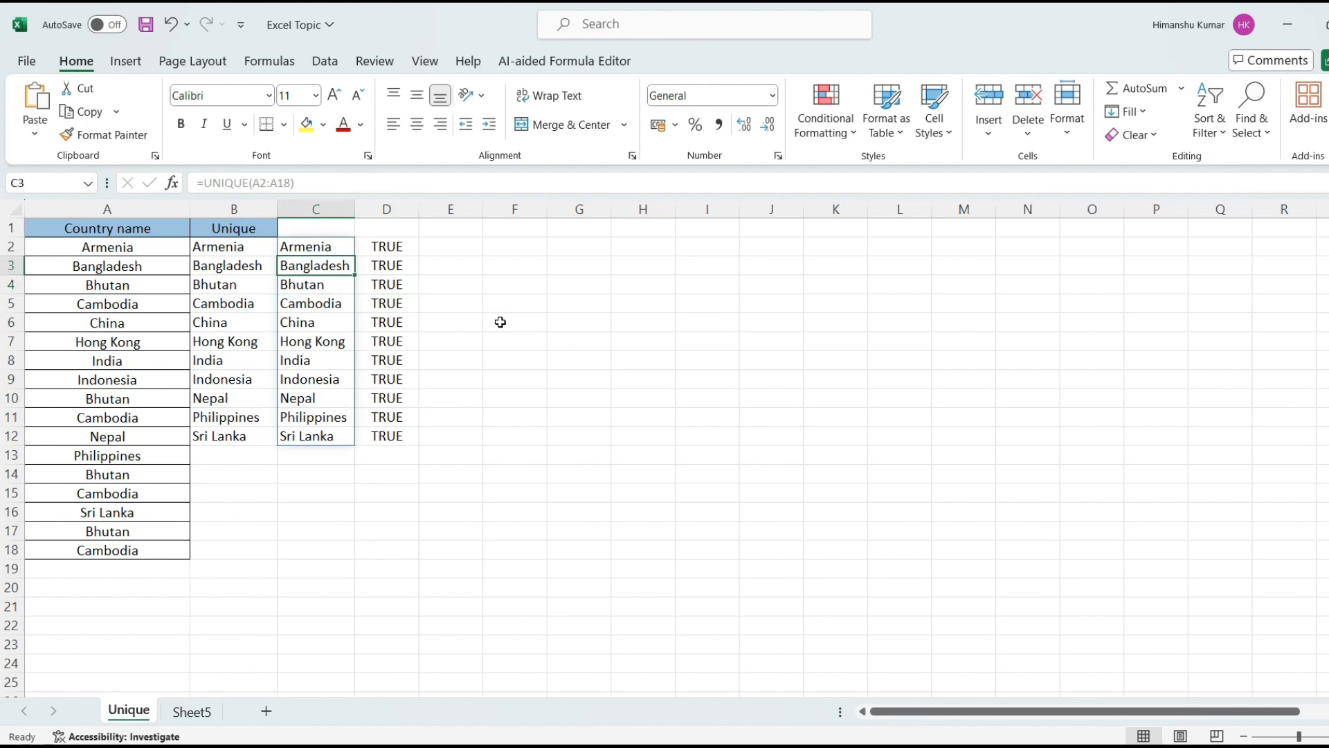